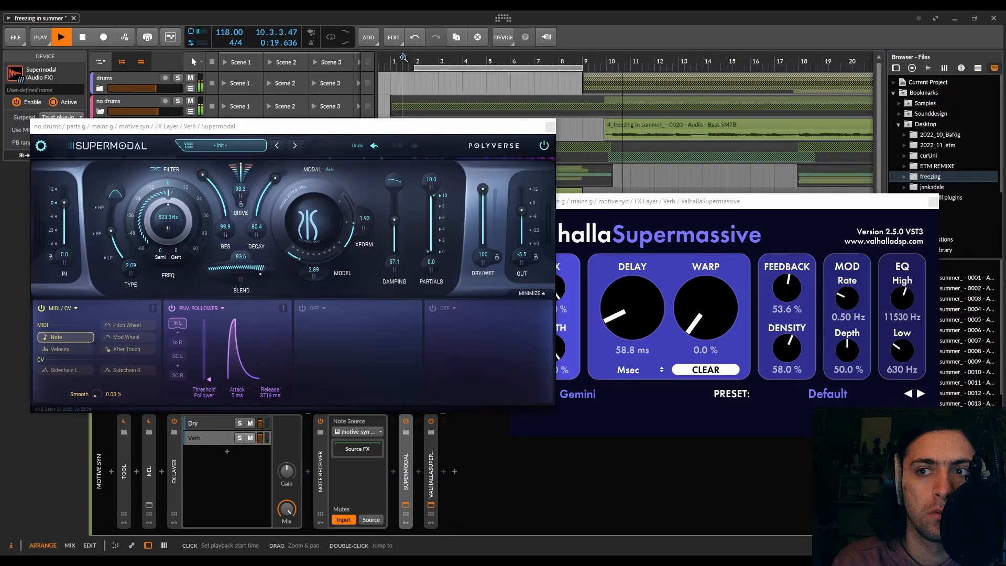
- Set the playback start to bar 2 and play while toggling Supermodal to compare the sound, leaving it switched off
{"action": "key", "text": "space"}
{"action": "left_click", "coordinate": [403, 57]}
{"action": "left_click_drag", "start_coordinate": [321, 126], "coordinate": [359, 99]}
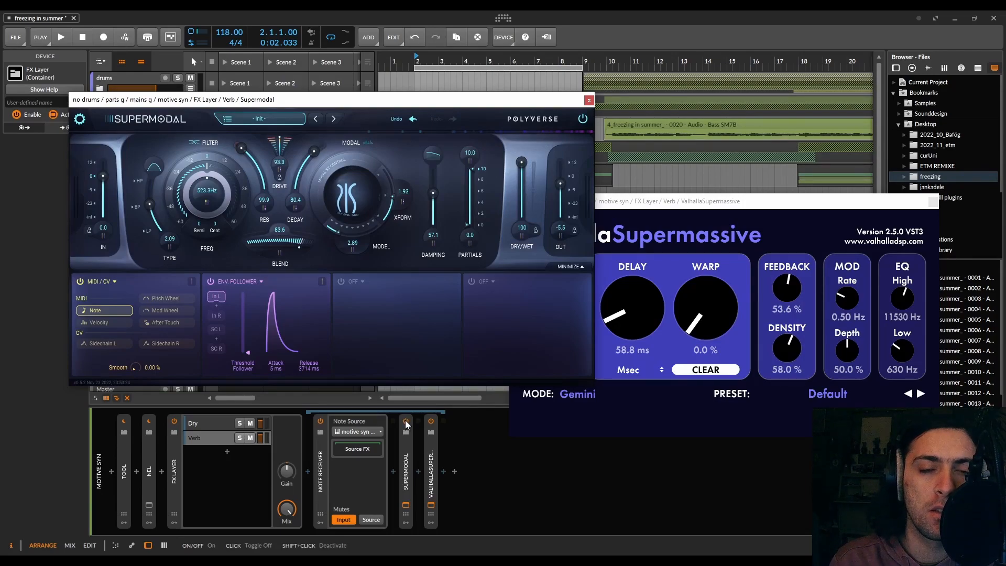
{"action": "key", "text": "space"}
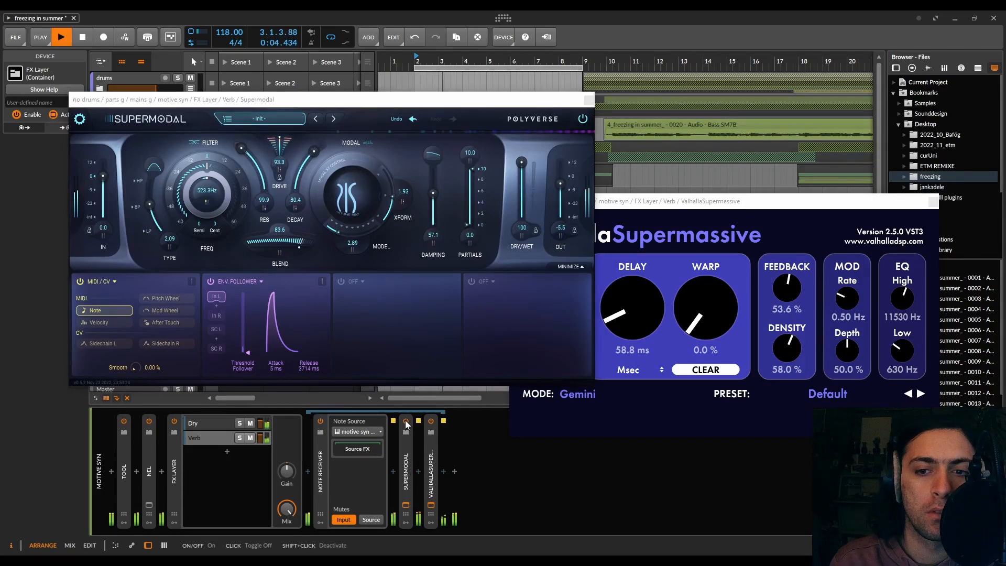
{"action": "left_click", "coordinate": [405, 423]}
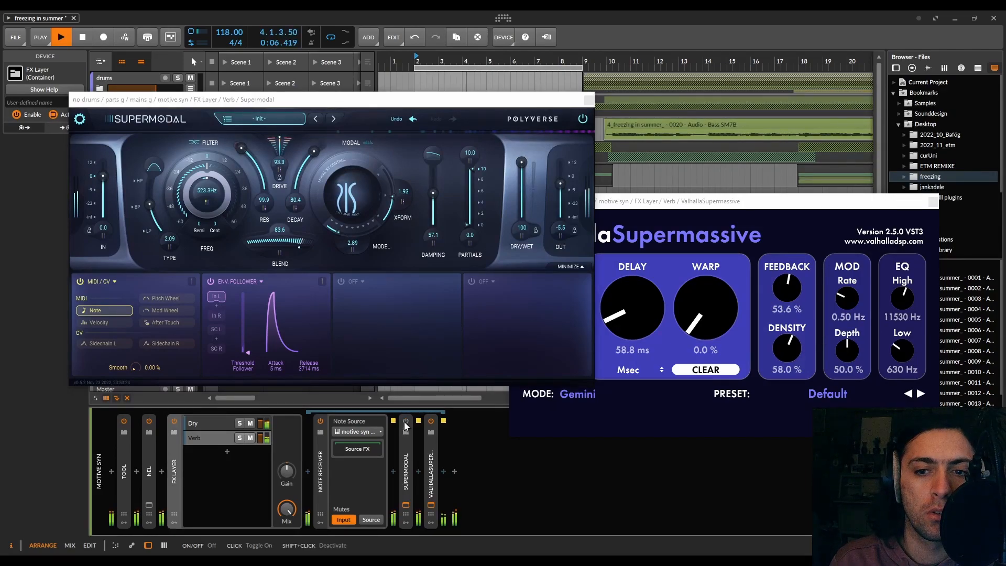
{"action": "left_click", "coordinate": [405, 422]}
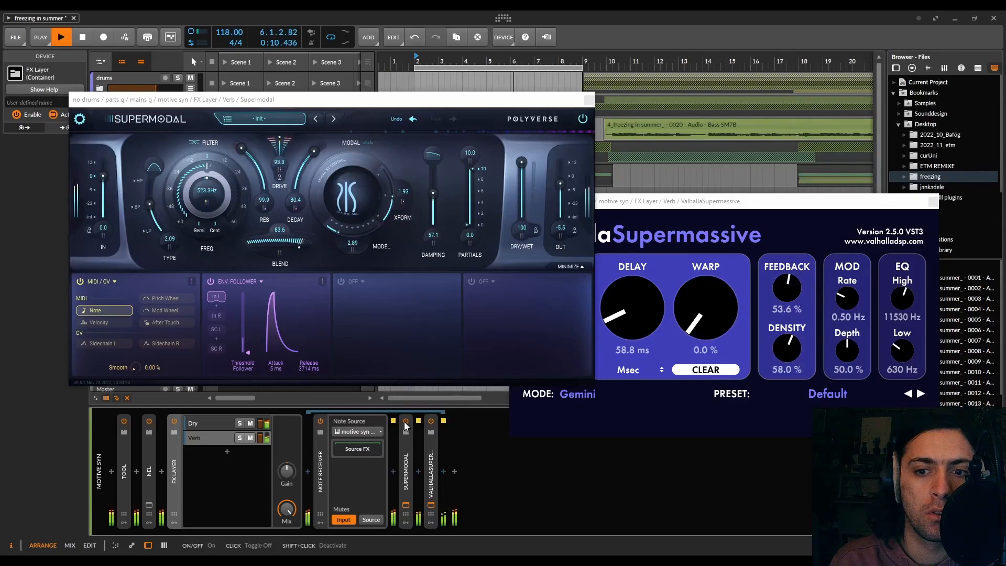
{"action": "left_click", "coordinate": [405, 423]}
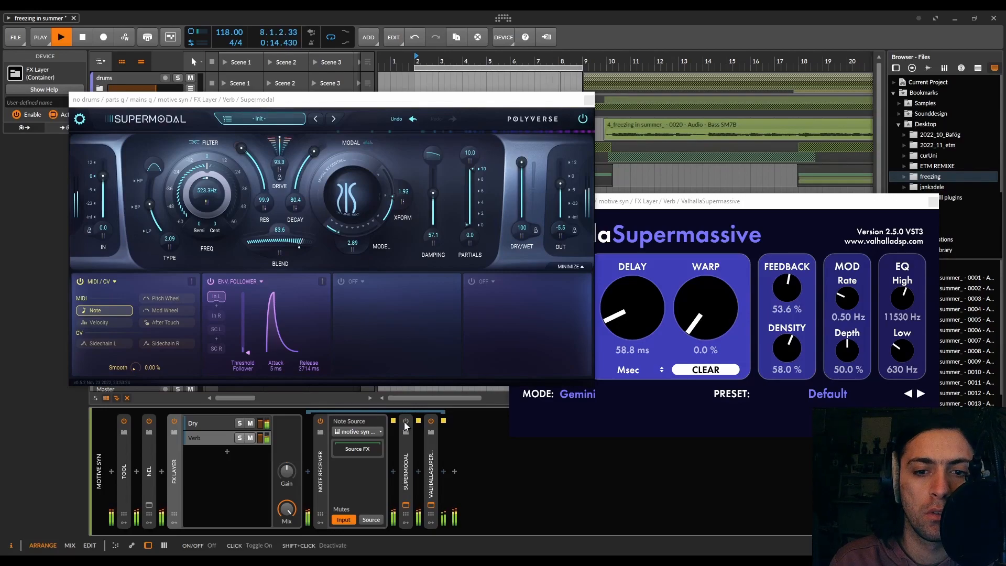
{"action": "key", "text": "space"}
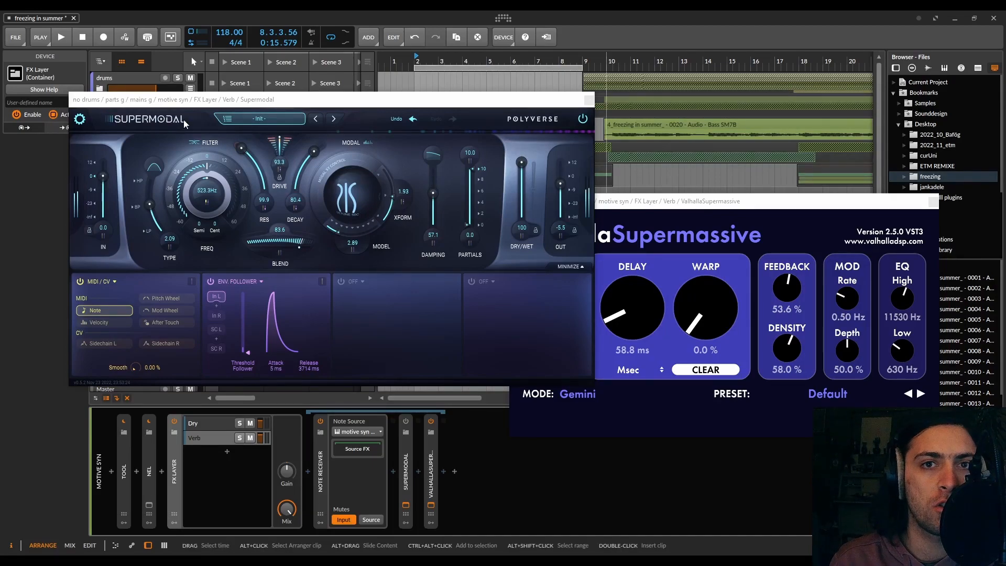
- Close the Supermodal window and inspect all the notes in the motive syn midi clip
{"action": "left_click", "coordinate": [589, 101]}
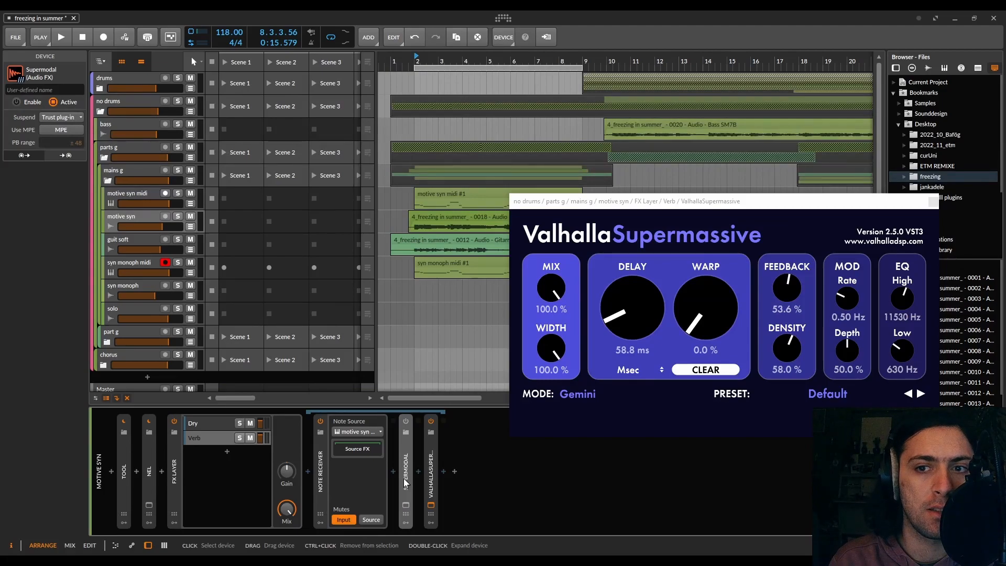
{"action": "double_click", "coordinate": [445, 194]}
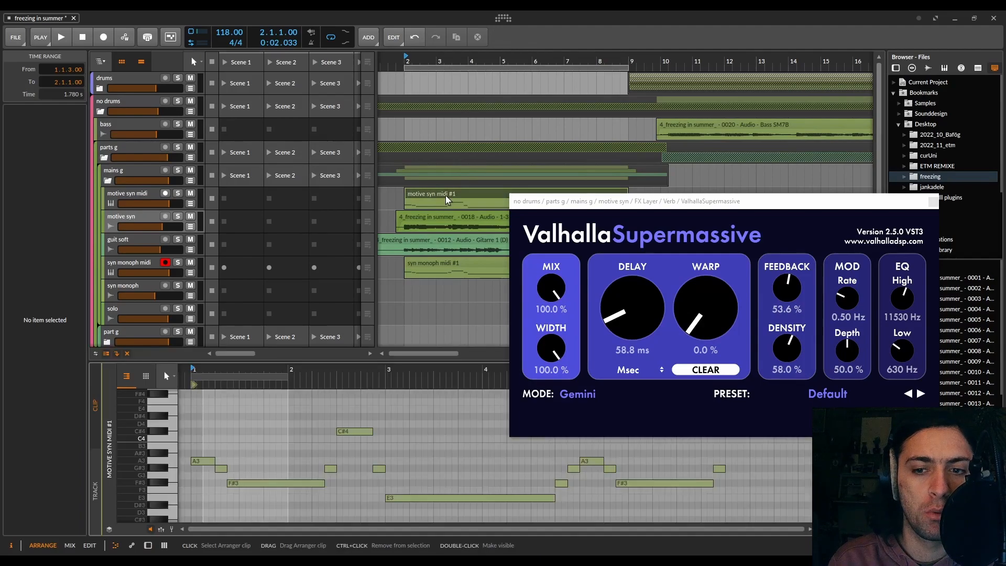
{"action": "left_click_drag", "start_coordinate": [192, 405], "coordinate": [792, 495]}
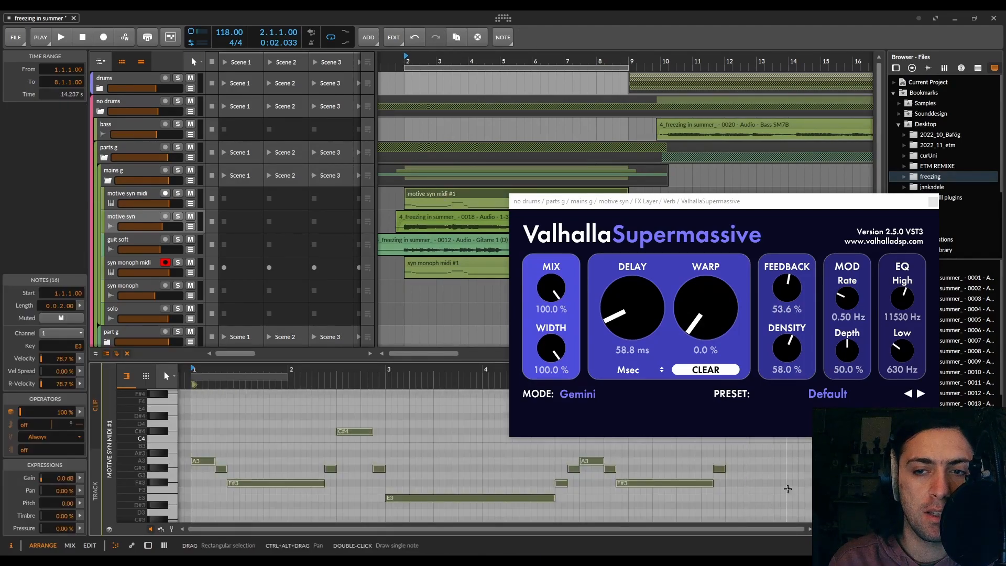
{"action": "left_click", "coordinate": [787, 488]}
- Inspect the audio clip on the motive syn track and bring back the track's device chain
{"action": "left_click", "coordinate": [334, 232]}
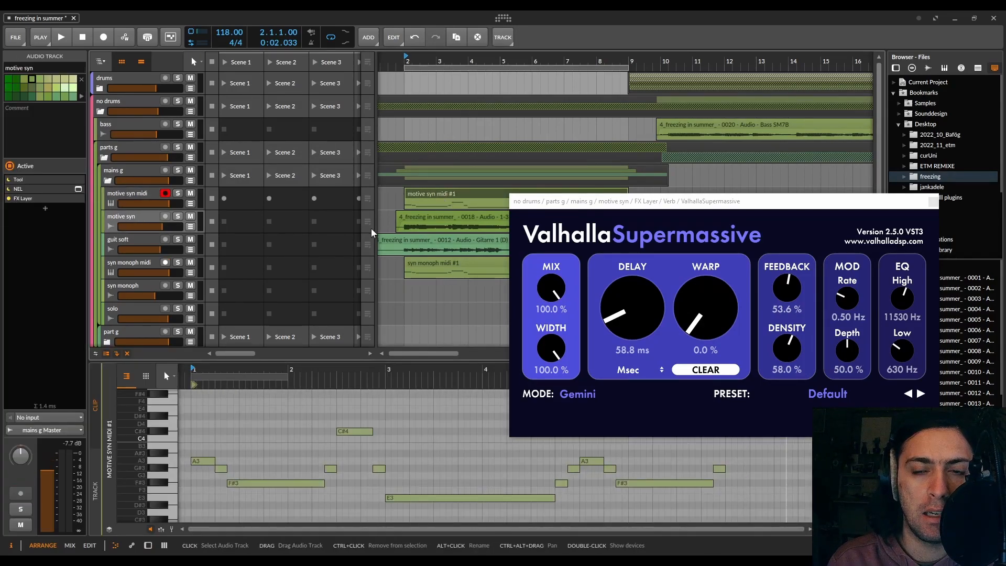
{"action": "left_click", "coordinate": [449, 221]}
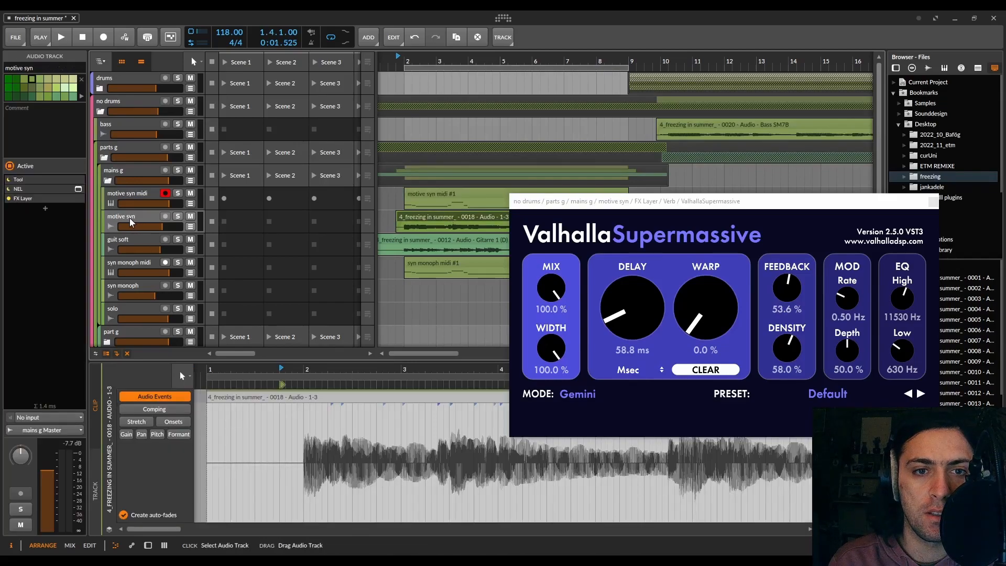
{"action": "key", "text": "d"}
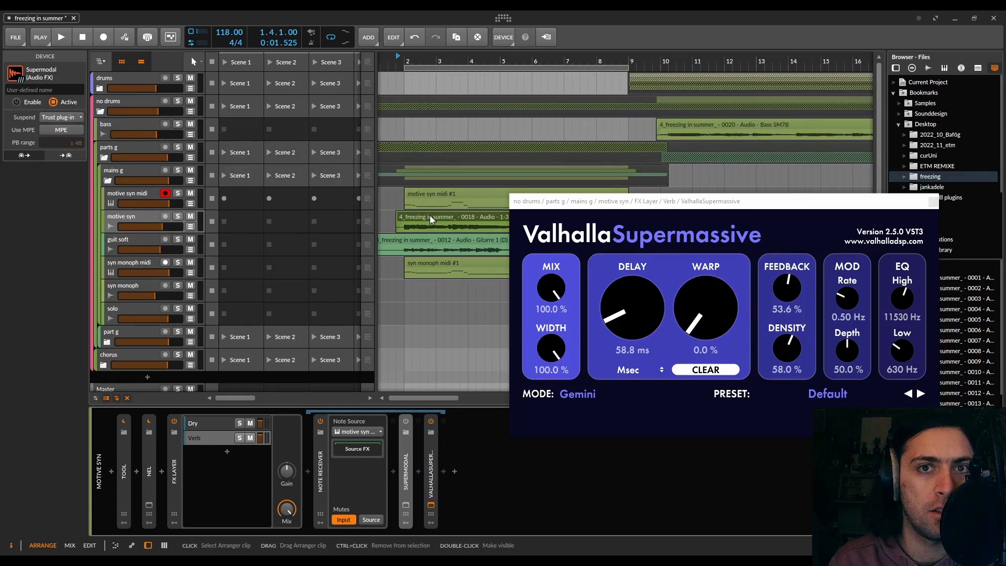
- Close the ValhallaSupermassive window and insert Rift Feedback Lite between Supermodal and ValhallaSupermassive
{"action": "left_click", "coordinate": [435, 463]}
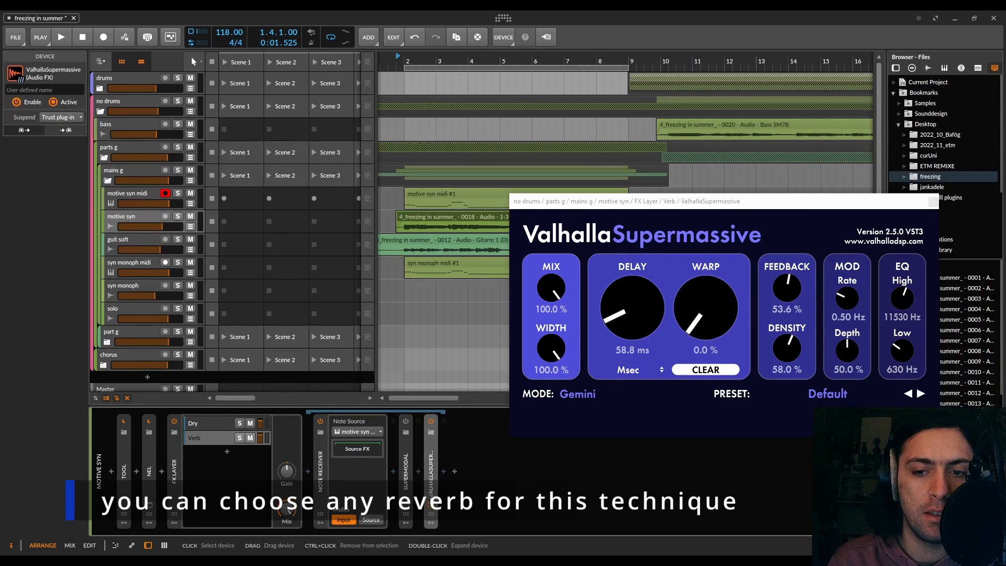
{"action": "left_click", "coordinate": [432, 510]}
{"action": "left_click", "coordinate": [419, 467]}
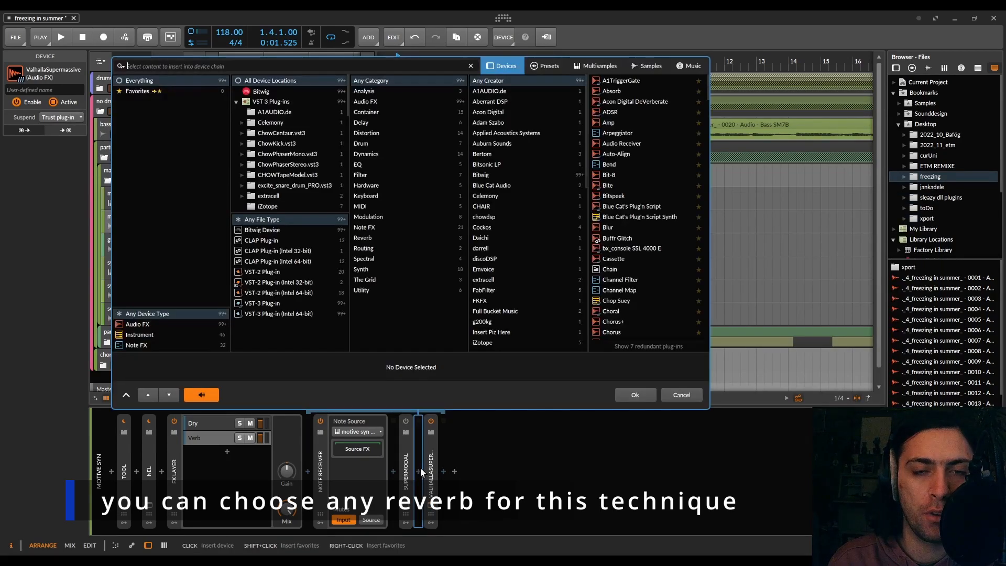
{"action": "type", "text": "feed"}
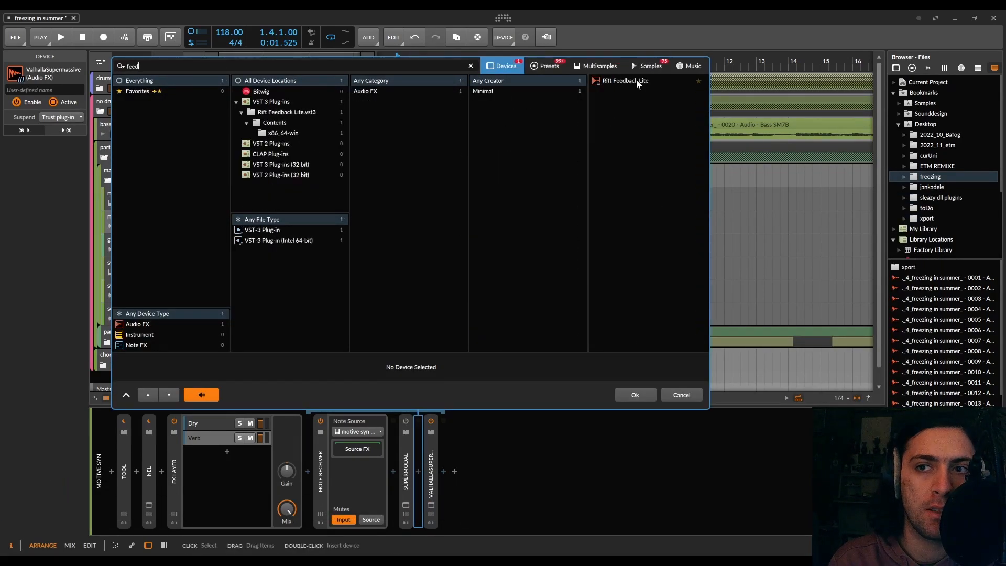
{"action": "double_click", "coordinate": [635, 83]}
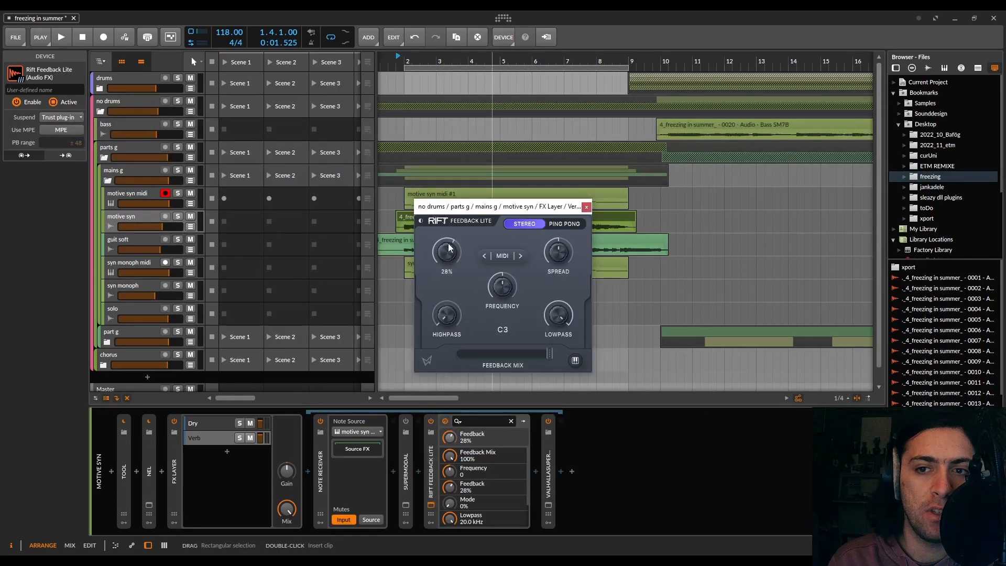
- Play the track while setting Rift Feedback Lite's feedback to 96% and its frequency to -24
{"action": "key", "text": "space"}
{"action": "left_click_drag", "start_coordinate": [450, 253], "coordinate": [450, 248]}
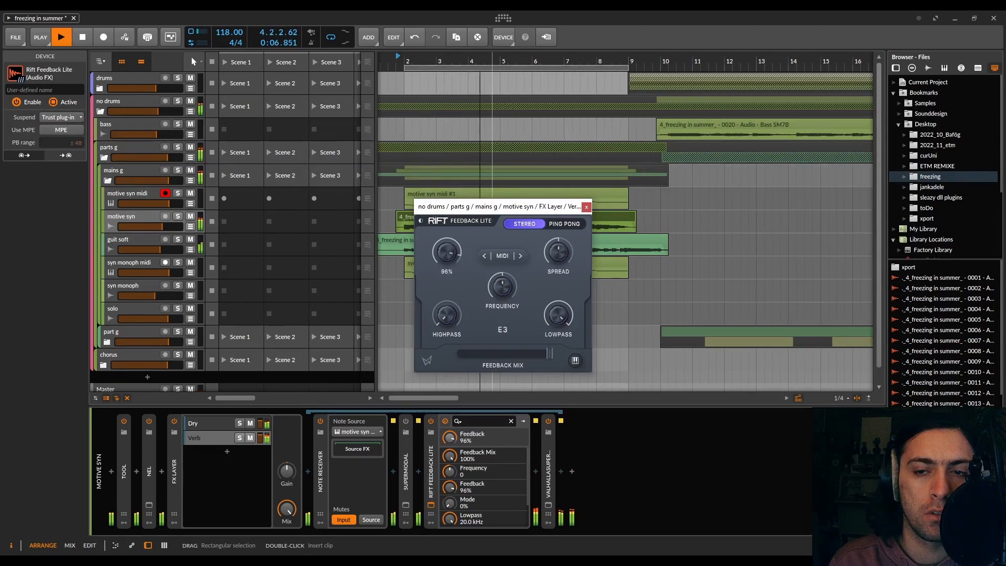
{"action": "left_click_drag", "start_coordinate": [506, 286], "coordinate": [507, 301]}
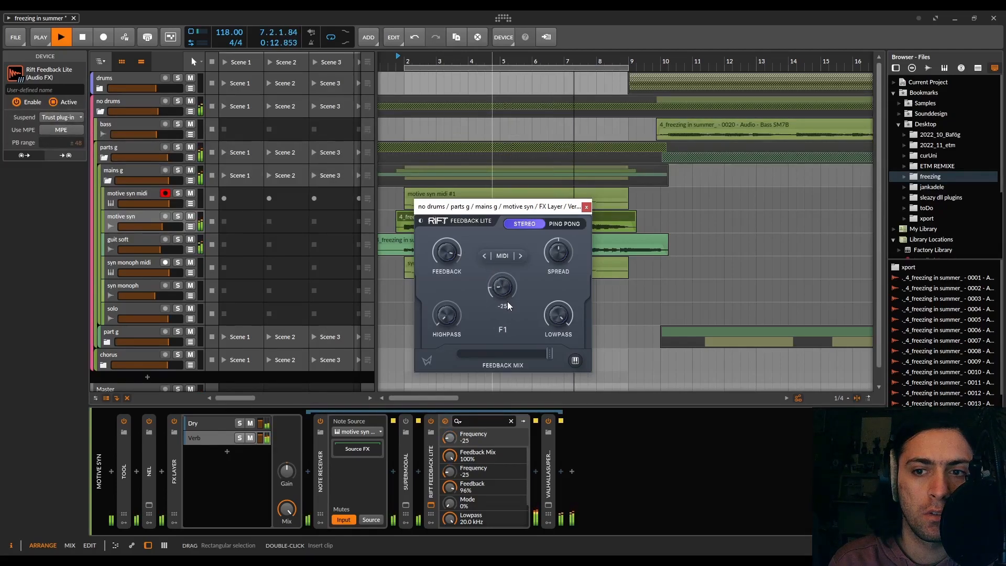
{"action": "key", "text": "space"}
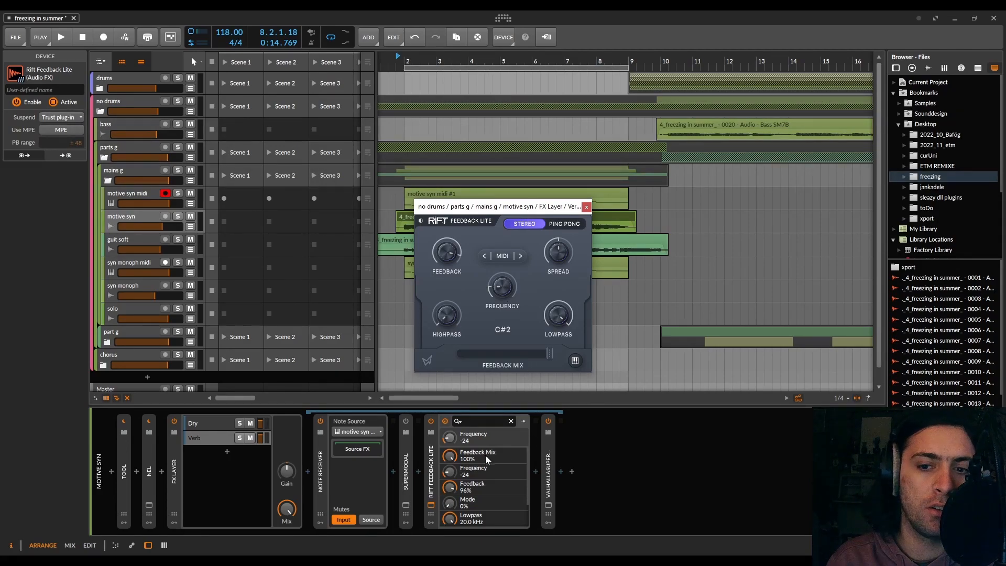
- Remove Rift Feedback Lite from the Verb layer's device chain
{"action": "left_click", "coordinate": [438, 473]}
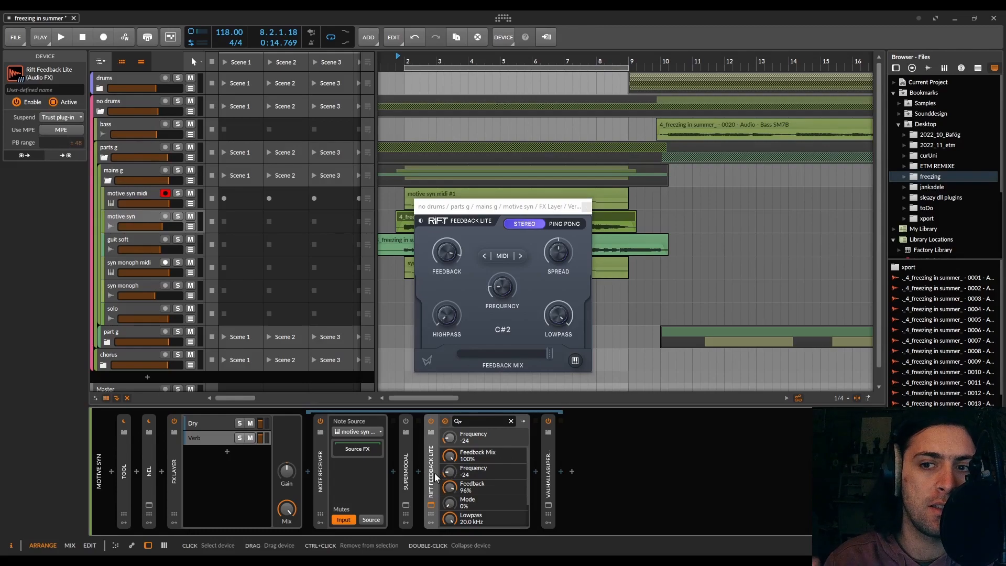
{"action": "double_click", "coordinate": [435, 475]}
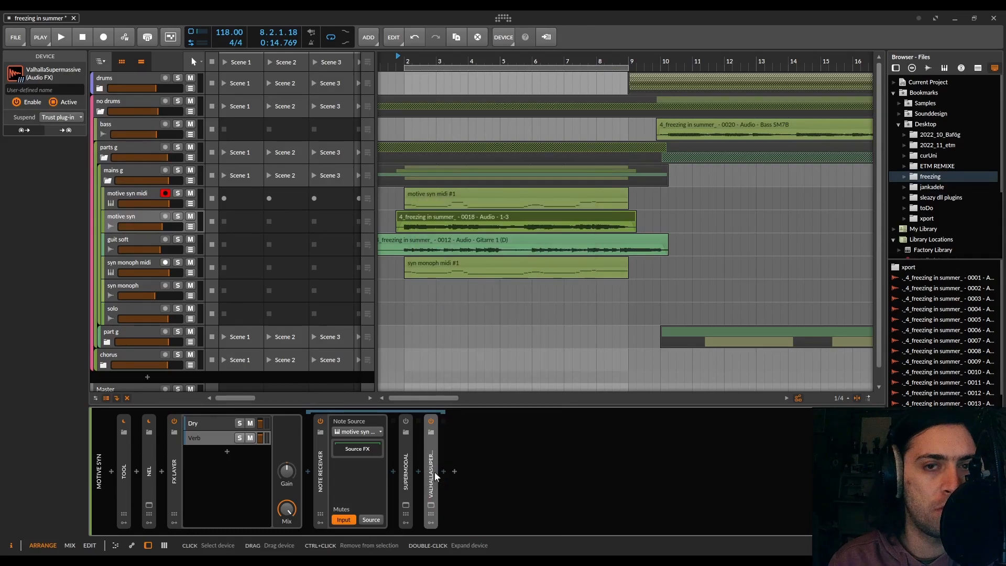
- Insert a second Supermodal between the existing Supermodal and ValhallaSupermassive
{"action": "left_click", "coordinate": [408, 448]}
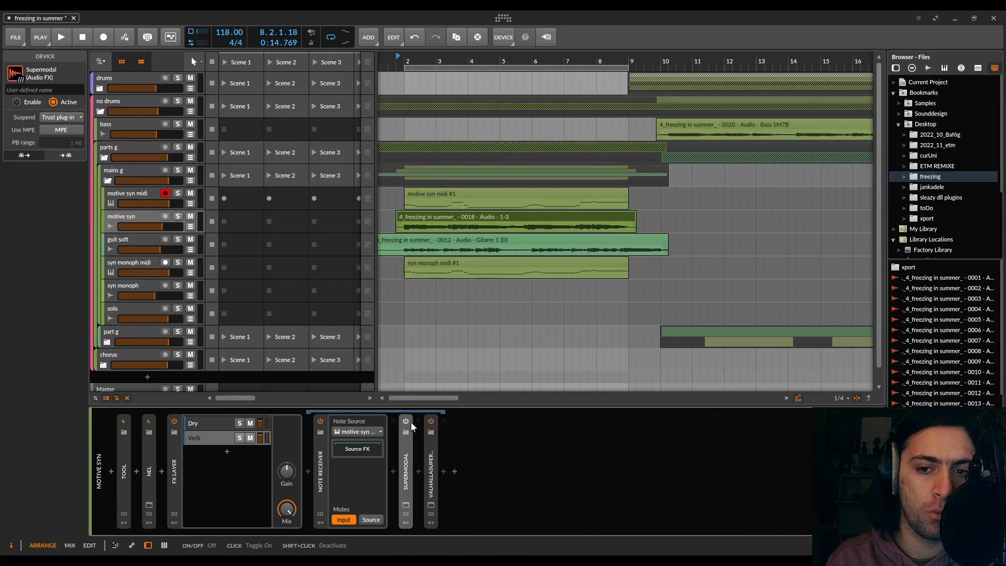
{"action": "left_click", "coordinate": [418, 472]}
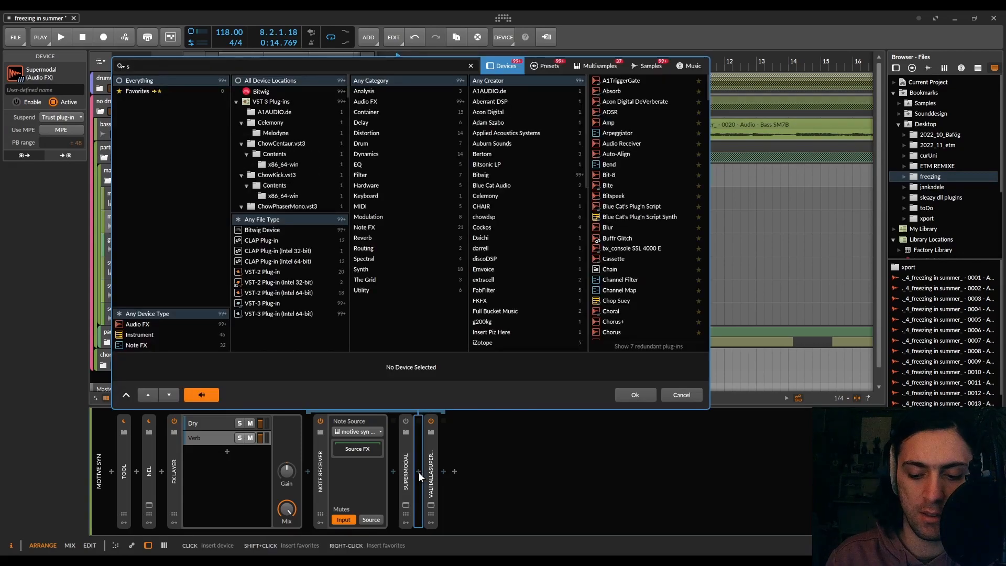
{"action": "type", "text": "su"}
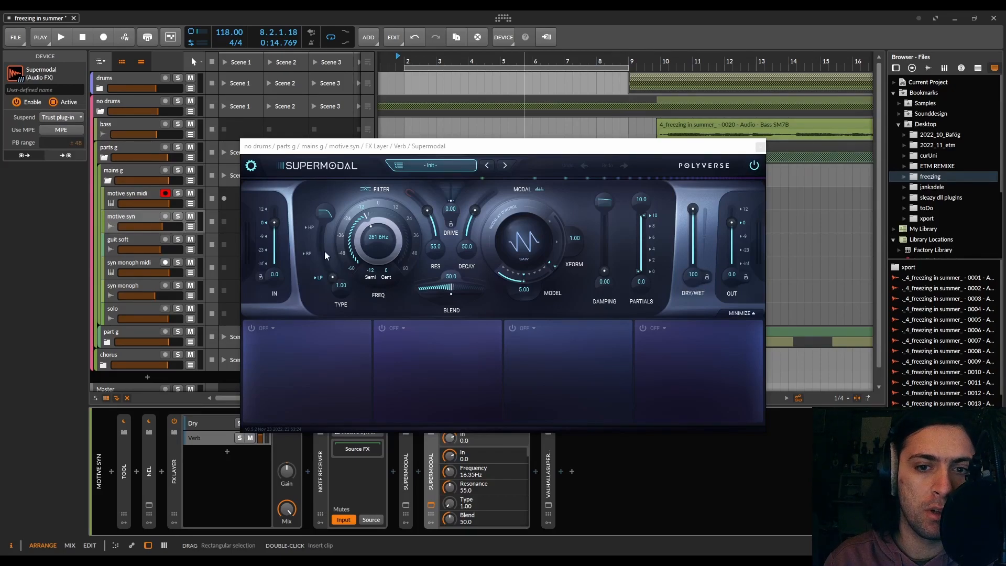
- Enable the first modulator as MIDI / CV and assign Note to the filter frequency with an amount of 120
{"action": "left_click", "coordinate": [251, 328]}
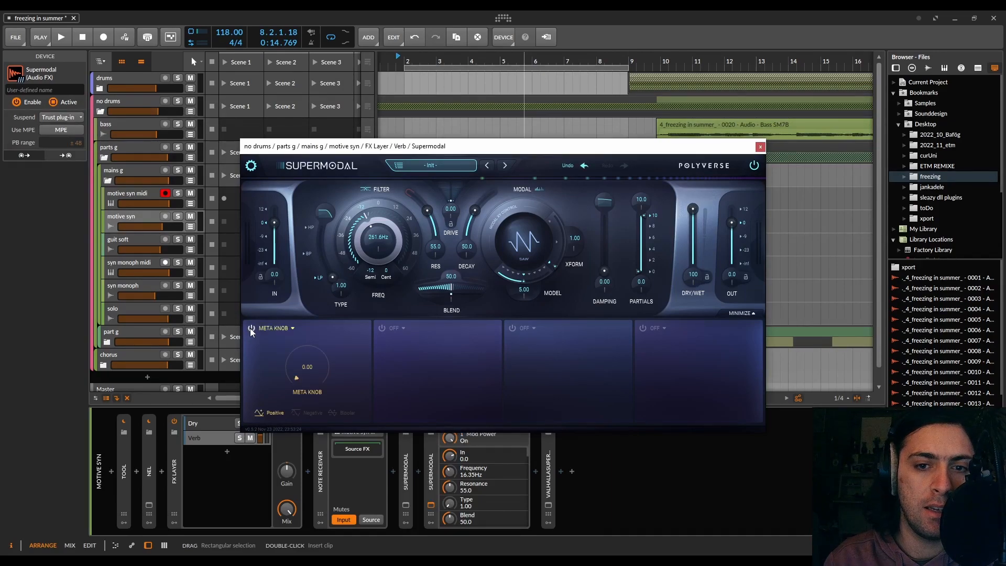
{"action": "left_click", "coordinate": [279, 328]}
{"action": "left_click", "coordinate": [330, 380]}
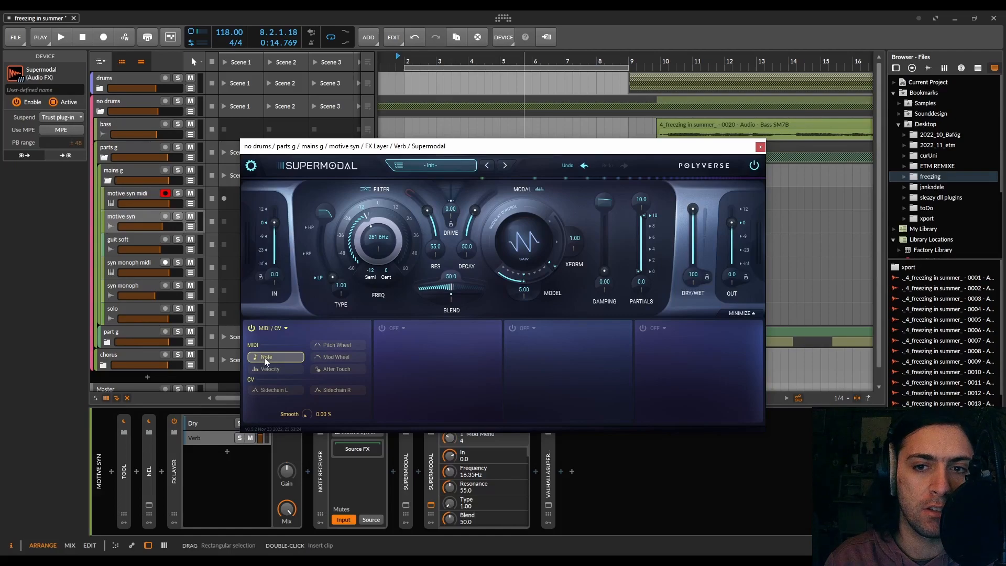
{"action": "left_click_drag", "start_coordinate": [264, 357], "coordinate": [379, 249]}
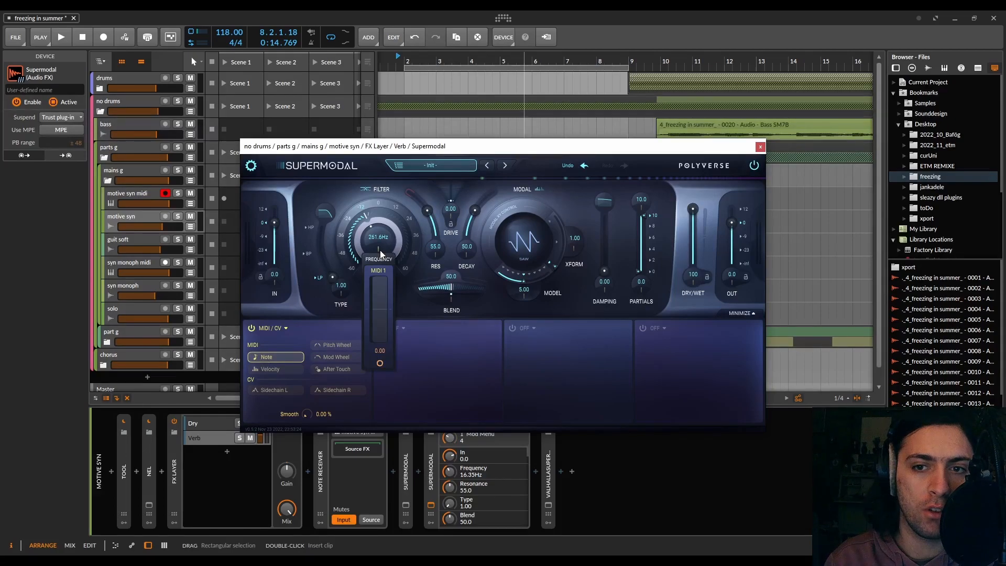
{"action": "left_click_drag", "start_coordinate": [379, 300], "coordinate": [387, 173]}
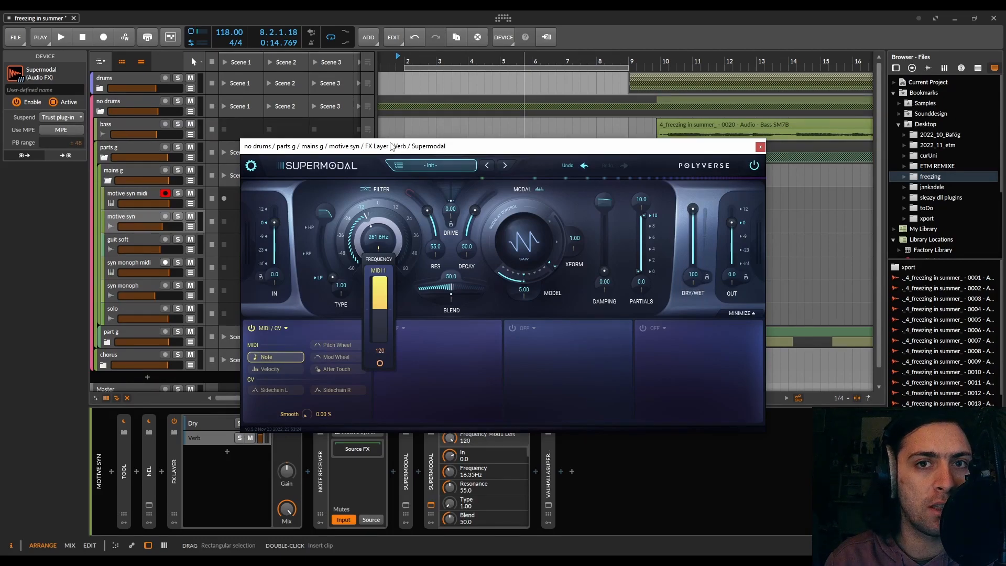
{"action": "left_click", "coordinate": [457, 360]}
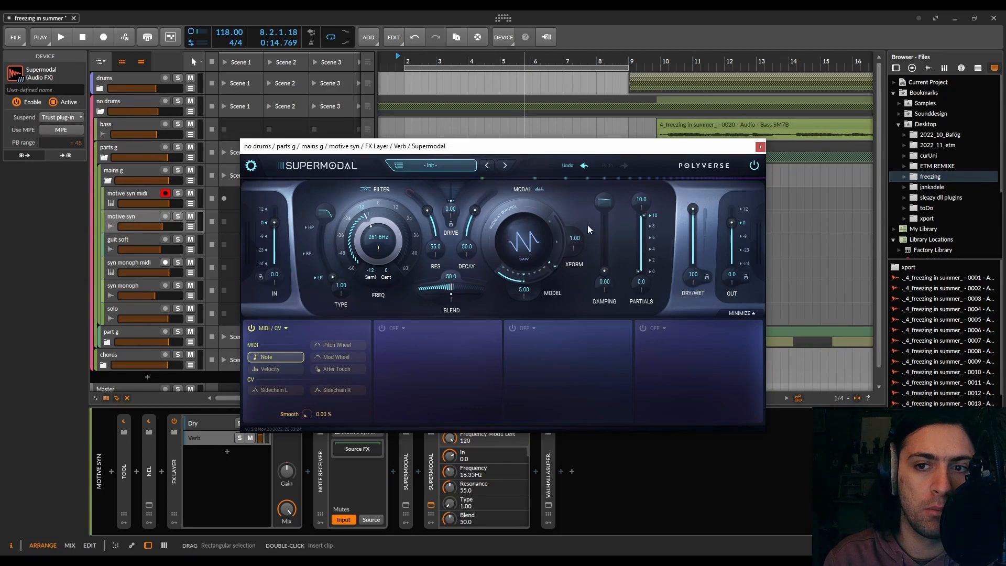
- Set Supermodal's blend to 0.00 and raise the resonance to 109 during playback
{"action": "left_click_drag", "start_coordinate": [451, 287], "coordinate": [405, 295]}
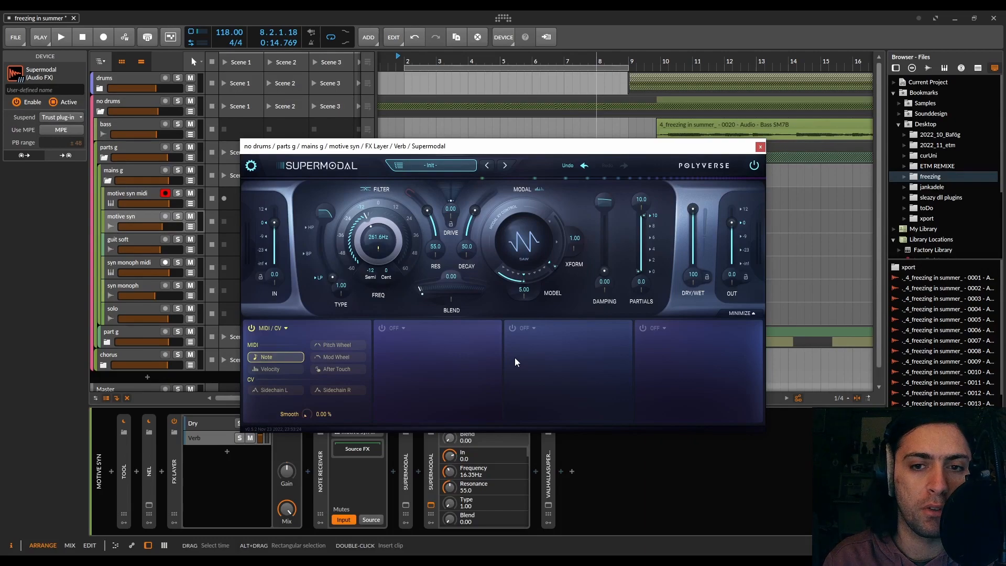
{"action": "key", "text": "space"}
{"action": "left_click_drag", "start_coordinate": [427, 212], "coordinate": [408, 171]}
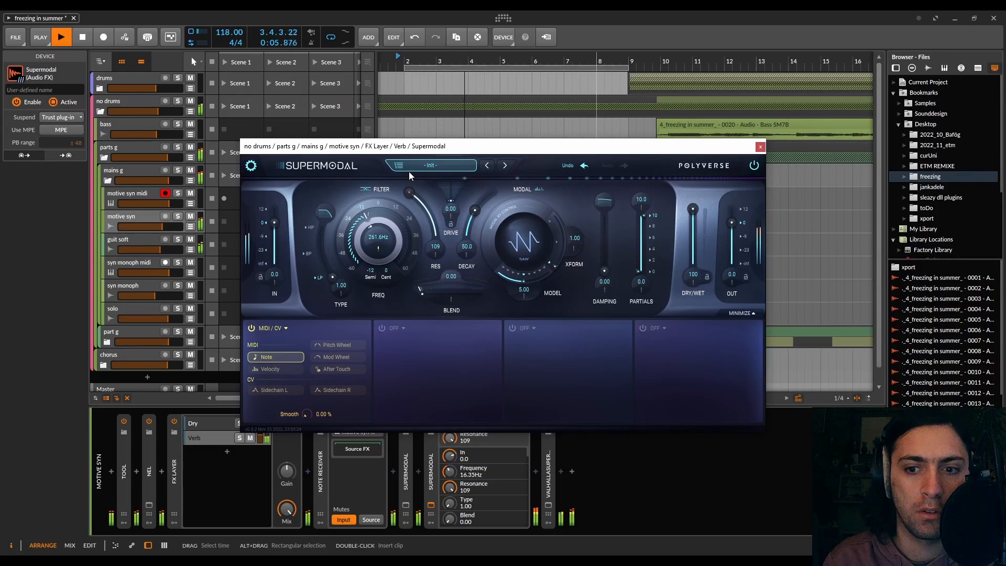
- Set the filter type to 2.08, the frequency to 1.047 kHz and the resonance to 90.1 while listening, and stop playback
{"action": "left_click", "coordinate": [332, 278]}
{"action": "left_click_drag", "start_coordinate": [332, 277], "coordinate": [319, 230]}
{"action": "left_click", "coordinate": [379, 203]}
{"action": "left_click_drag", "start_coordinate": [377, 200], "coordinate": [425, 215]}
{"action": "key", "text": "space"}
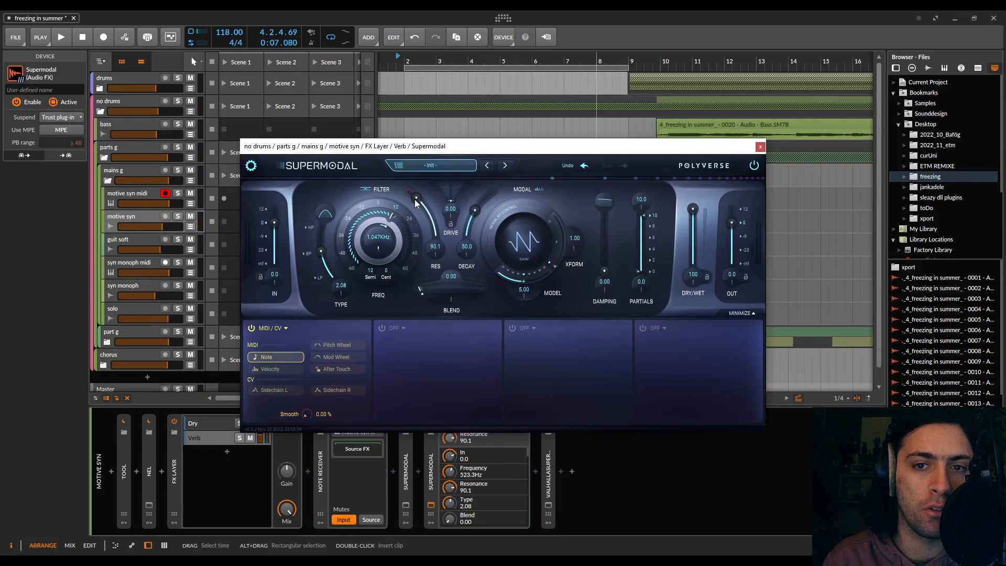
- Set the filter type to 2.00 for a pure band-pass and the frequency to 523.3 Hz
{"action": "left_click_drag", "start_coordinate": [322, 253], "coordinate": [325, 208]}
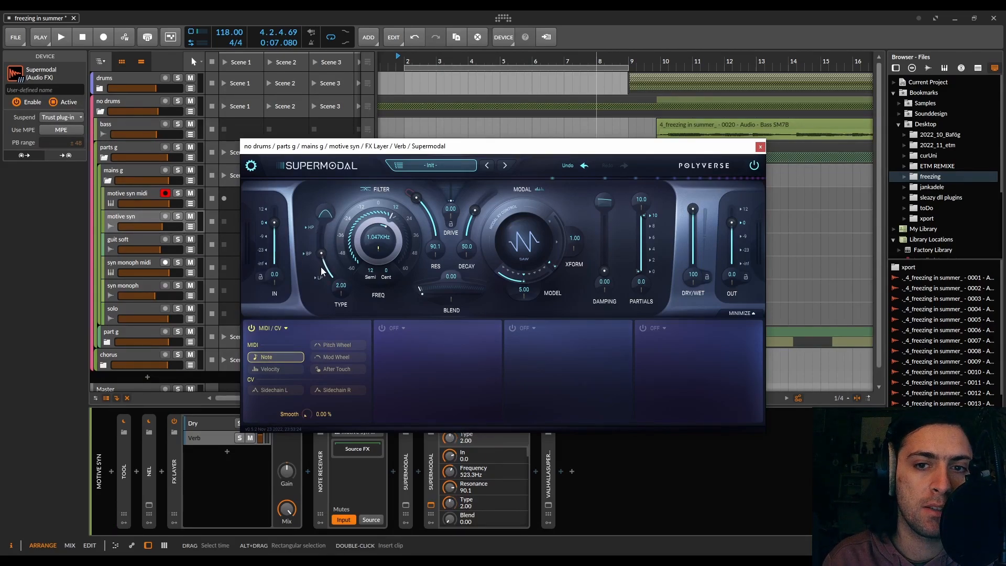
{"action": "mouse_move", "coordinate": [321, 267]}
{"action": "left_mouse_down"}
{"action": "mouse_move", "coordinate": [342, 321]}
{"action": "mouse_move", "coordinate": [331, 278]}
{"action": "left_mouse_up"}
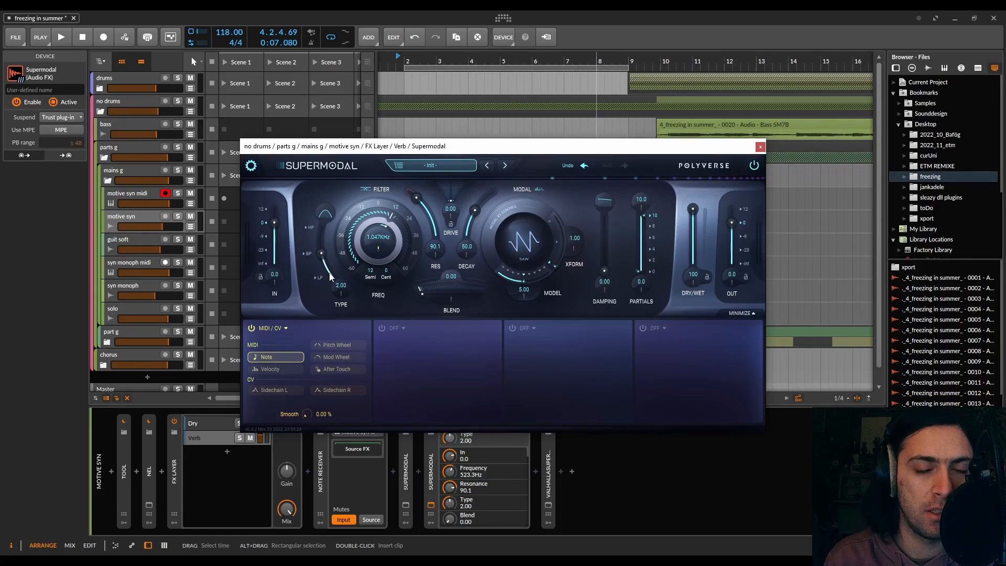
{"action": "left_click", "coordinate": [378, 204]}
{"action": "left_click", "coordinate": [395, 207]}
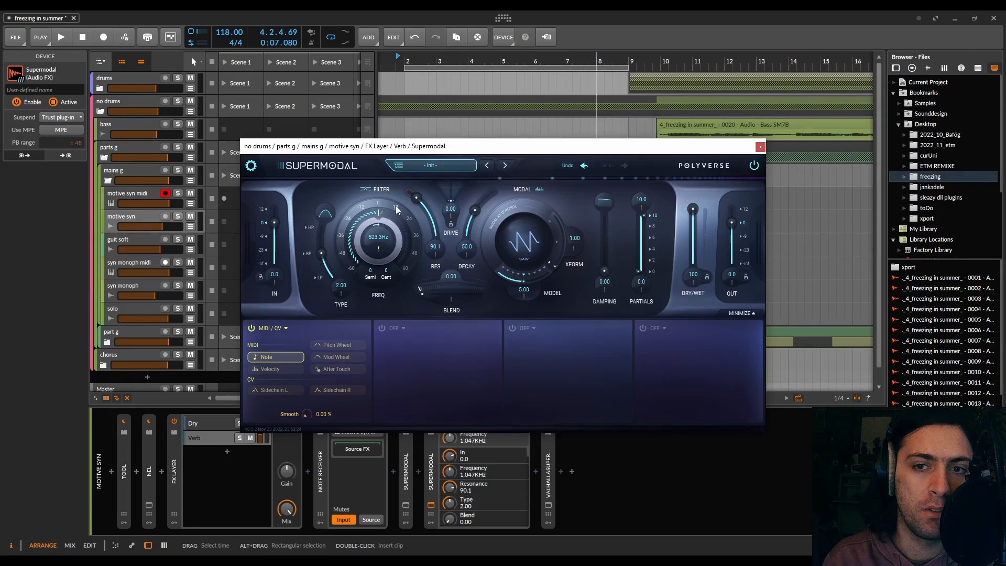
- Raise Supermodal's filter frequency to 1.047 kHz and set the blend to 100 for the full modal sound
{"action": "left_click", "coordinate": [409, 218]}
{"action": "left_click", "coordinate": [395, 207]}
{"action": "left_click", "coordinate": [378, 203]}
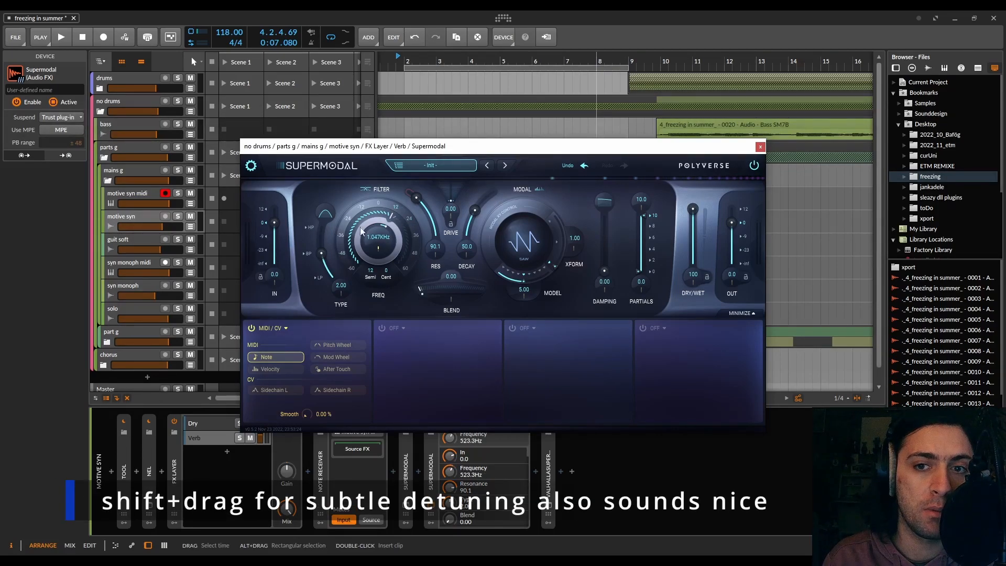
{"action": "mouse_move", "coordinate": [378, 219]}
{"action": "left_mouse_down"}
{"action": "mouse_move", "coordinate": [377, 240]}
{"action": "mouse_move", "coordinate": [375, 204]}
{"action": "mouse_move", "coordinate": [411, 218]}
{"action": "mouse_move", "coordinate": [392, 207]}
{"action": "left_mouse_up"}
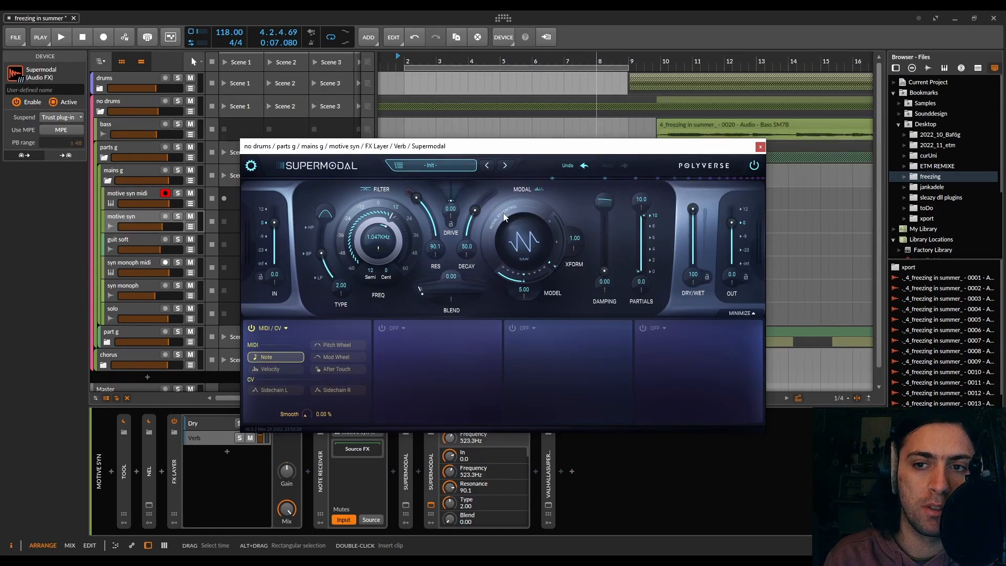
{"action": "left_click_drag", "start_coordinate": [417, 291], "coordinate": [596, 311]}
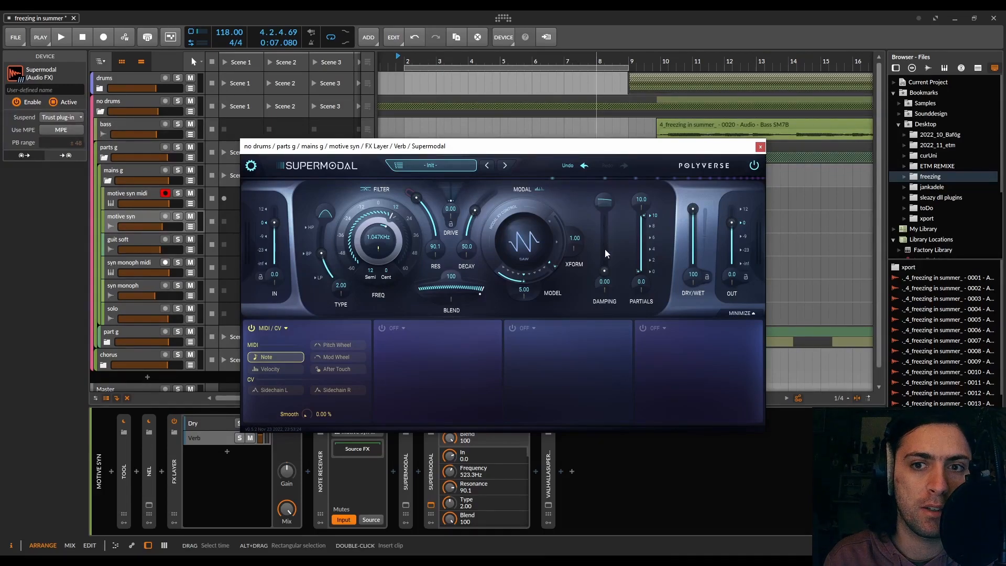
- Try the modal section at model 4.87 and transform 2.95 during playback, and stop playback
{"action": "key", "text": "space"}
{"action": "left_click_drag", "start_coordinate": [526, 255], "coordinate": [529, 169]}
{"action": "left_click_drag", "start_coordinate": [531, 257], "coordinate": [522, 196]}
{"action": "key", "text": "space"}
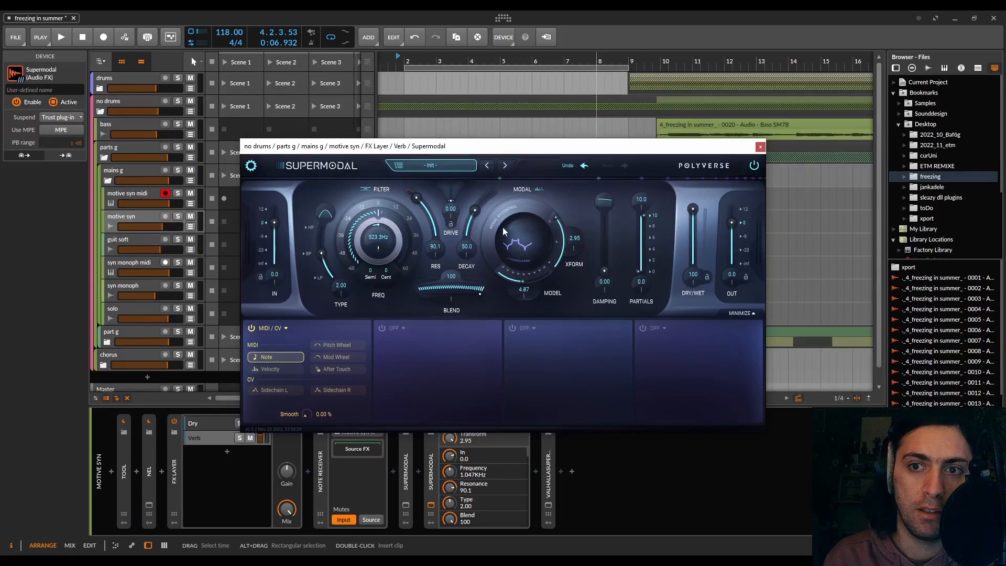
- During playback, set the drive to 73.3, the filter frequency to 261.6 Hz, the model to 1.93 and the transform to 1.12
{"action": "mouse_move", "coordinate": [452, 187]}
{"action": "left_mouse_down"}
{"action": "mouse_move", "coordinate": [452, 172]}
{"action": "mouse_move", "coordinate": [454, 190]}
{"action": "left_mouse_up"}
{"action": "key", "text": "space"}
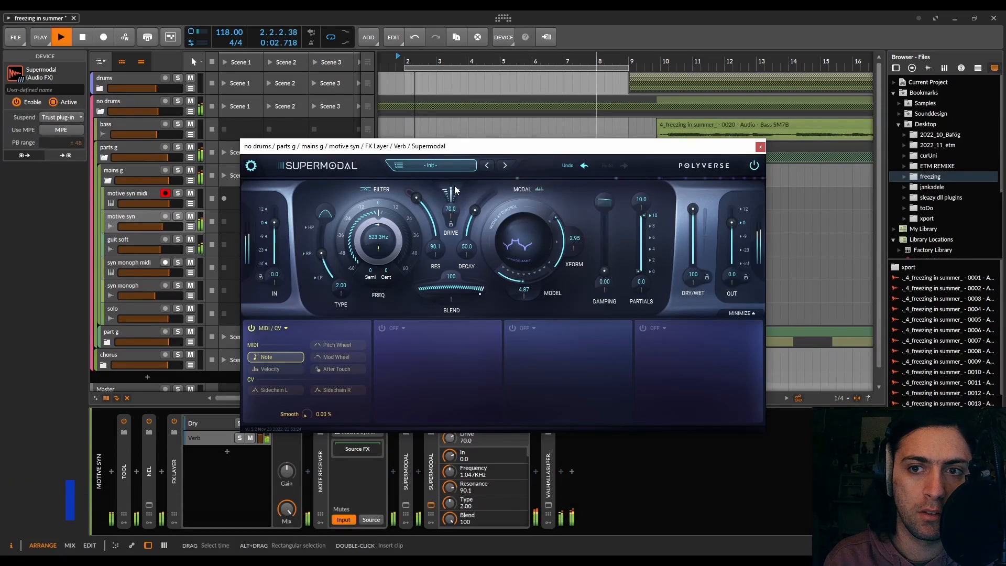
{"action": "mouse_move", "coordinate": [521, 232]}
{"action": "left_mouse_down"}
{"action": "mouse_move", "coordinate": [556, 197]}
{"action": "mouse_move", "coordinate": [535, 250]}
{"action": "mouse_move", "coordinate": [508, 275]}
{"action": "mouse_move", "coordinate": [461, 254]}
{"action": "mouse_move", "coordinate": [498, 250]}
{"action": "mouse_move", "coordinate": [469, 267]}
{"action": "mouse_move", "coordinate": [523, 241]}
{"action": "mouse_move", "coordinate": [533, 247]}
{"action": "mouse_move", "coordinate": [530, 277]}
{"action": "mouse_move", "coordinate": [498, 303]}
{"action": "mouse_move", "coordinate": [583, 310]}
{"action": "mouse_move", "coordinate": [617, 289]}
{"action": "mouse_move", "coordinate": [622, 254]}
{"action": "mouse_move", "coordinate": [470, 266]}
{"action": "mouse_move", "coordinate": [453, 245]}
{"action": "mouse_move", "coordinate": [453, 310]}
{"action": "mouse_move", "coordinate": [502, 266]}
{"action": "mouse_move", "coordinate": [539, 256]}
{"action": "mouse_move", "coordinate": [527, 250]}
{"action": "left_mouse_up"}
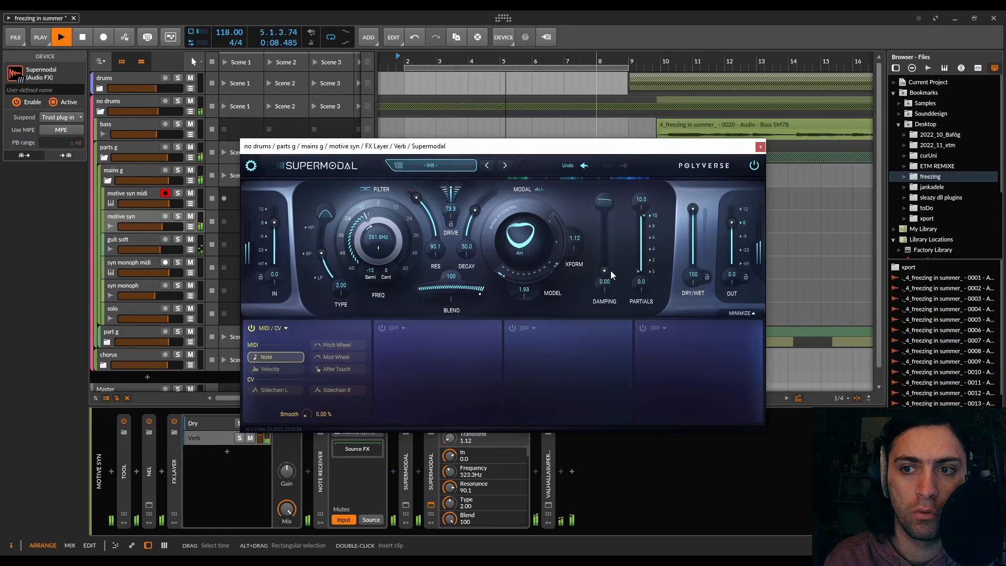
- Set the decay to 47.9, the damping to 82.3, the model to 1.97 and the transform to 1.15, and stop playback
{"action": "mouse_move", "coordinate": [477, 211]}
{"action": "left_mouse_down"}
{"action": "mouse_move", "coordinate": [489, 186]}
{"action": "mouse_move", "coordinate": [478, 213]}
{"action": "left_mouse_up"}
{"action": "left_click_drag", "start_coordinate": [605, 273], "coordinate": [603, 199]}
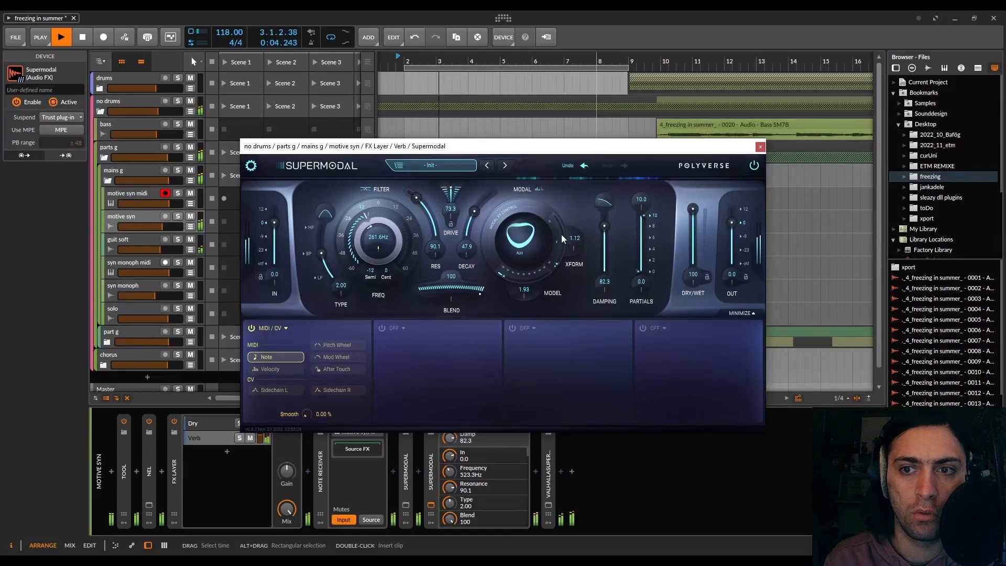
{"action": "left_click_drag", "start_coordinate": [542, 247], "coordinate": [542, 239]}
{"action": "key", "text": "space"}
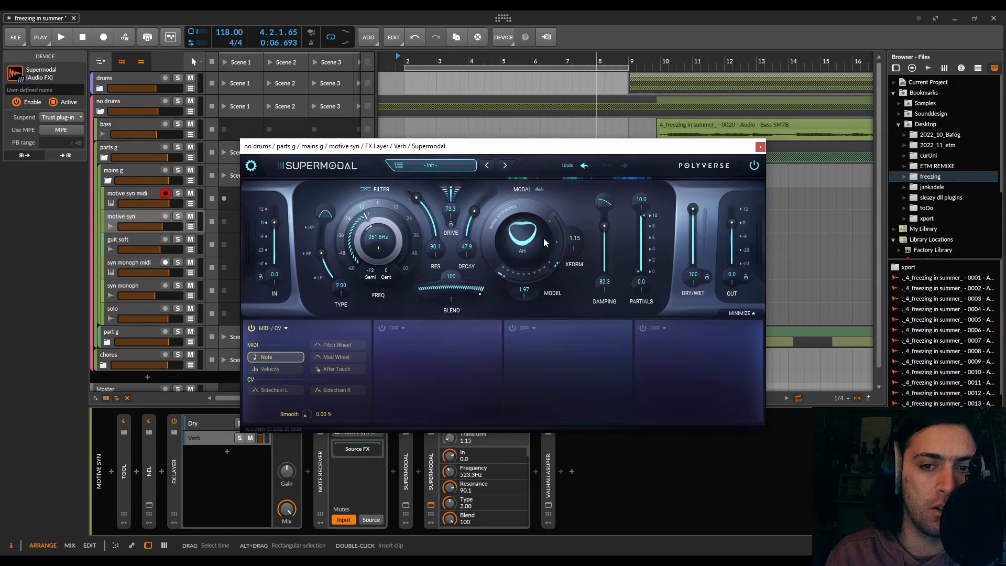
- Enable the second modulator and make it an Env. Follower
{"action": "left_click", "coordinate": [383, 328]}
{"action": "left_click", "coordinate": [398, 330]}
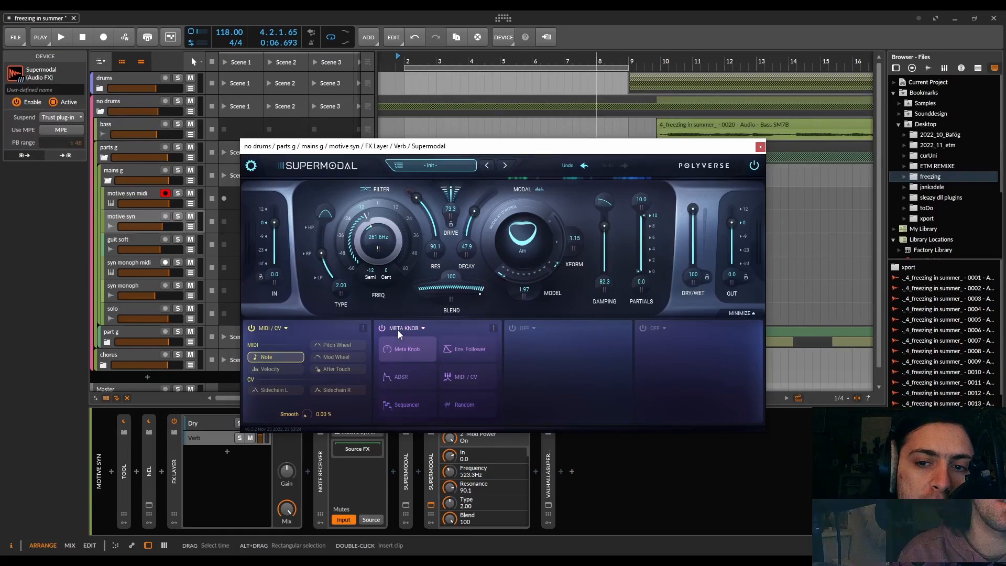
{"action": "left_click", "coordinate": [381, 328]}
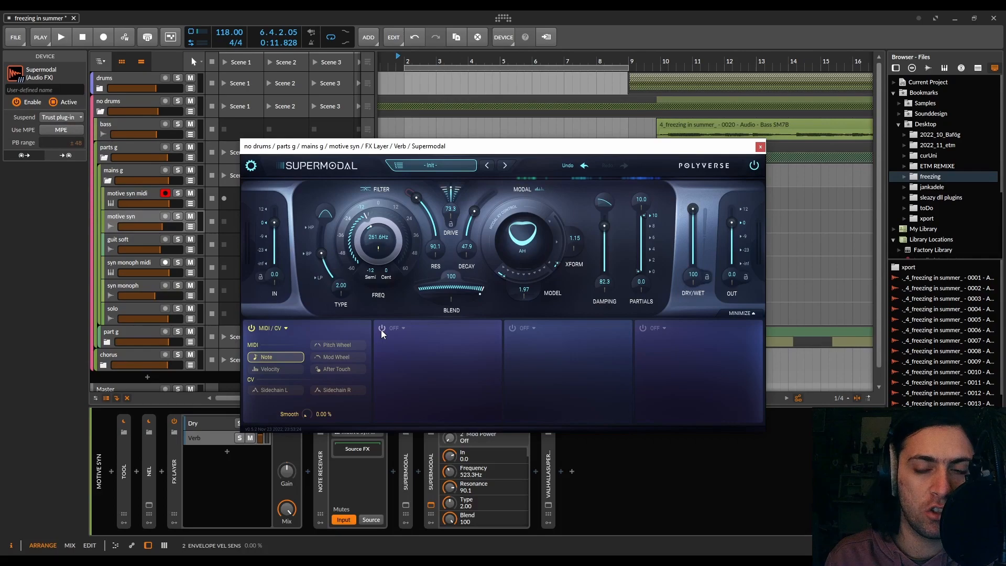
{"action": "left_click", "coordinate": [381, 329]}
{"action": "left_click", "coordinate": [397, 326]}
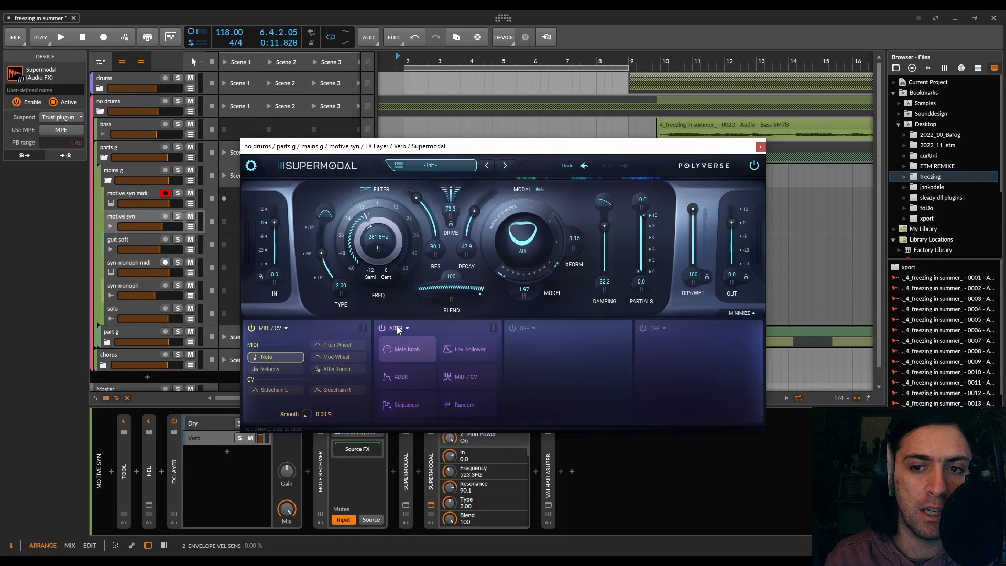
{"action": "left_click", "coordinate": [464, 347]}
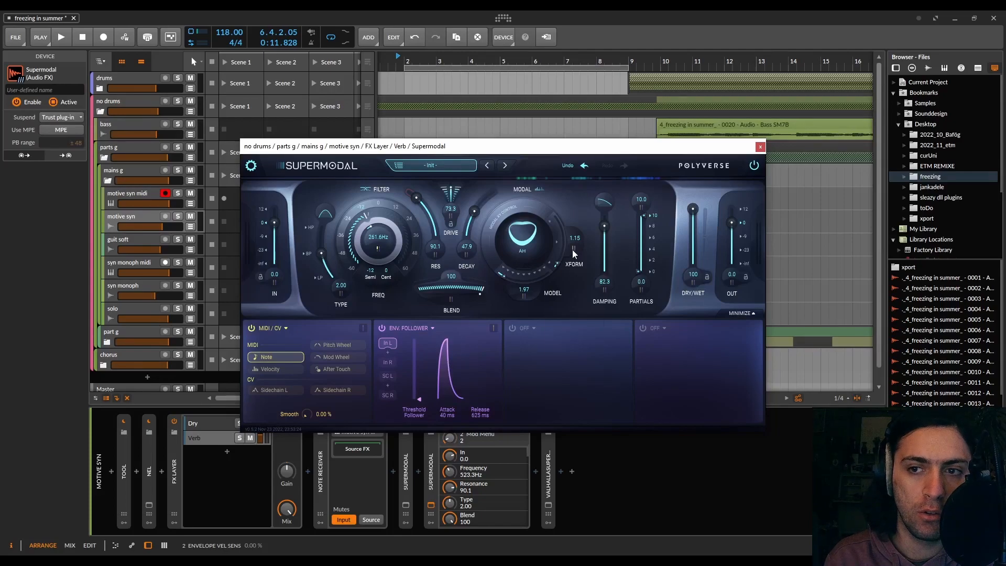
- Modulate the model with the envelope follower by -0.49 during playback, and set the follower's release to 2707 ms and attack to 487 ms
{"action": "mouse_move", "coordinate": [572, 249]}
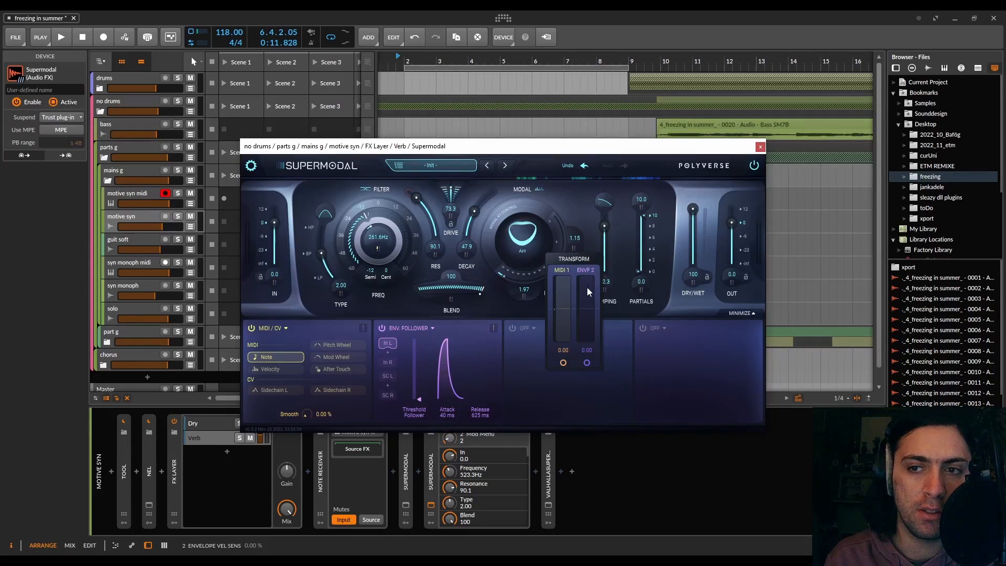
{"action": "key", "text": "space"}
{"action": "mouse_move", "coordinate": [586, 287]}
{"action": "left_mouse_down"}
{"action": "mouse_move", "coordinate": [586, 303]}
{"action": "mouse_move", "coordinate": [580, 270]}
{"action": "mouse_move", "coordinate": [580, 278]}
{"action": "left_mouse_up"}
{"action": "left_click", "coordinate": [526, 295]}
{"action": "left_click_drag", "start_coordinate": [534, 322], "coordinate": [532, 338]}
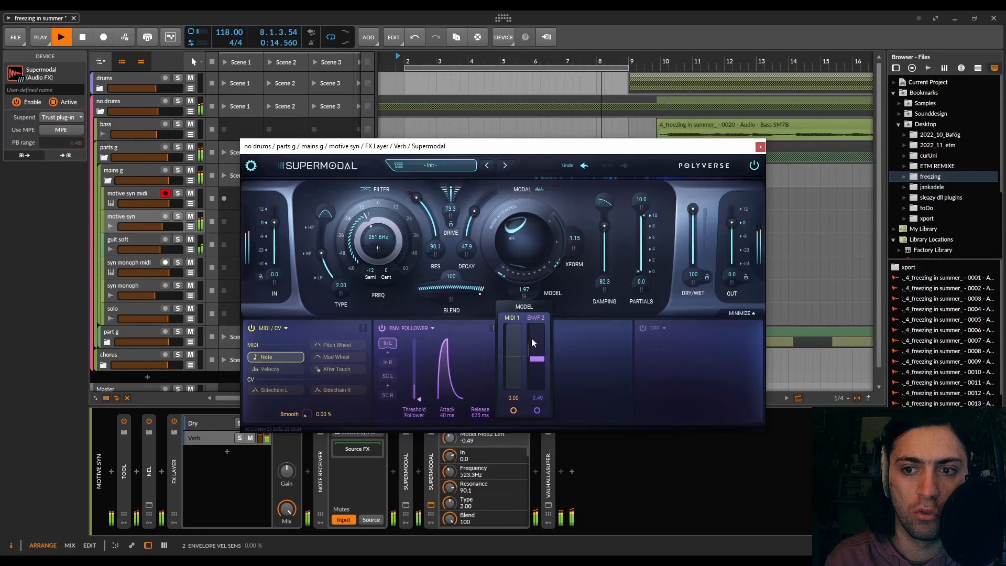
{"action": "left_click_drag", "start_coordinate": [480, 411], "coordinate": [485, 378]}
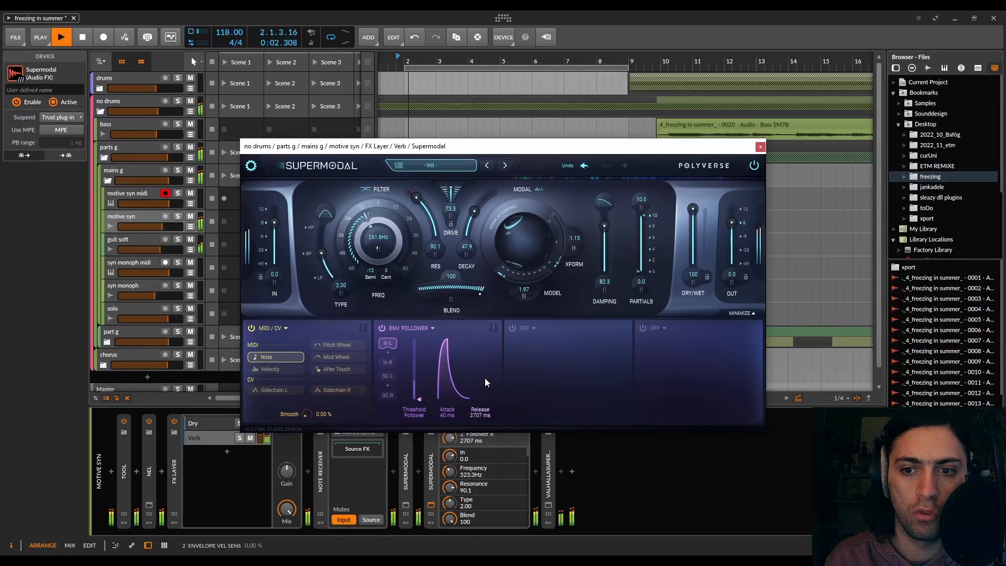
{"action": "left_click_drag", "start_coordinate": [436, 423], "coordinate": [449, 384]}
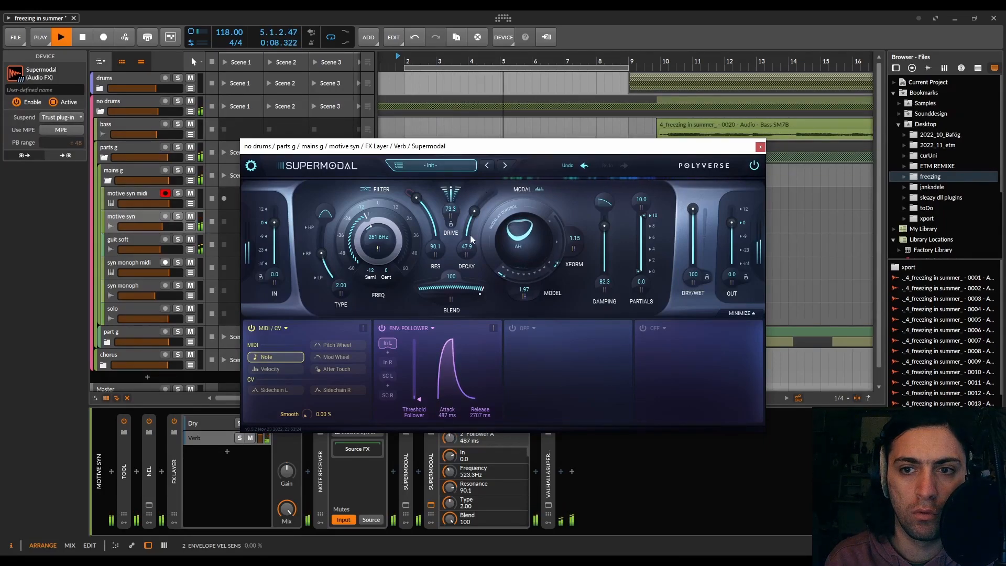
- Modulate the decay with the envelope follower by -84.4, and set the decay to 66.8 and the damping to 85.1
{"action": "left_click", "coordinate": [467, 255]}
{"action": "left_click_drag", "start_coordinate": [482, 285], "coordinate": [481, 309]}
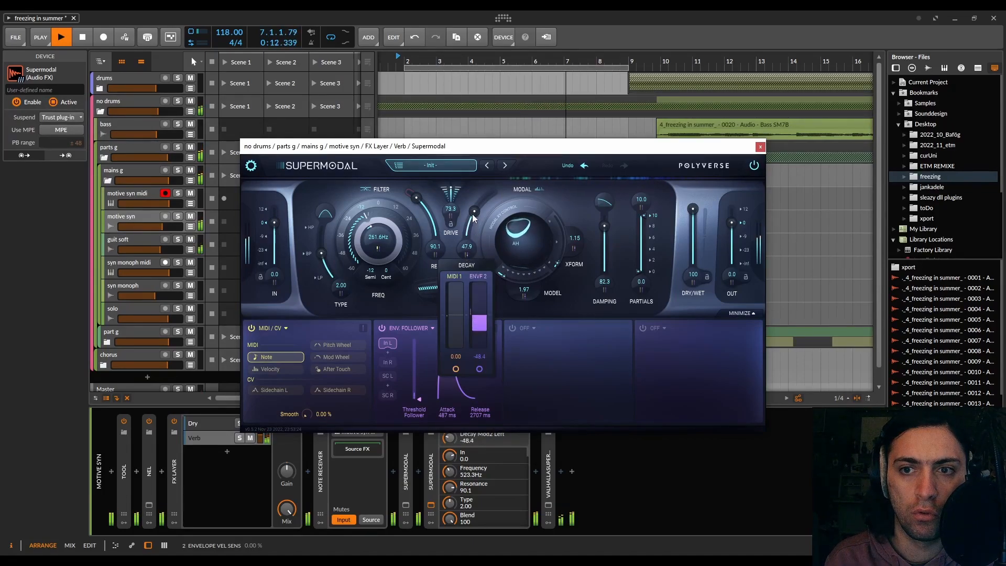
{"action": "left_click_drag", "start_coordinate": [475, 212], "coordinate": [480, 196]}
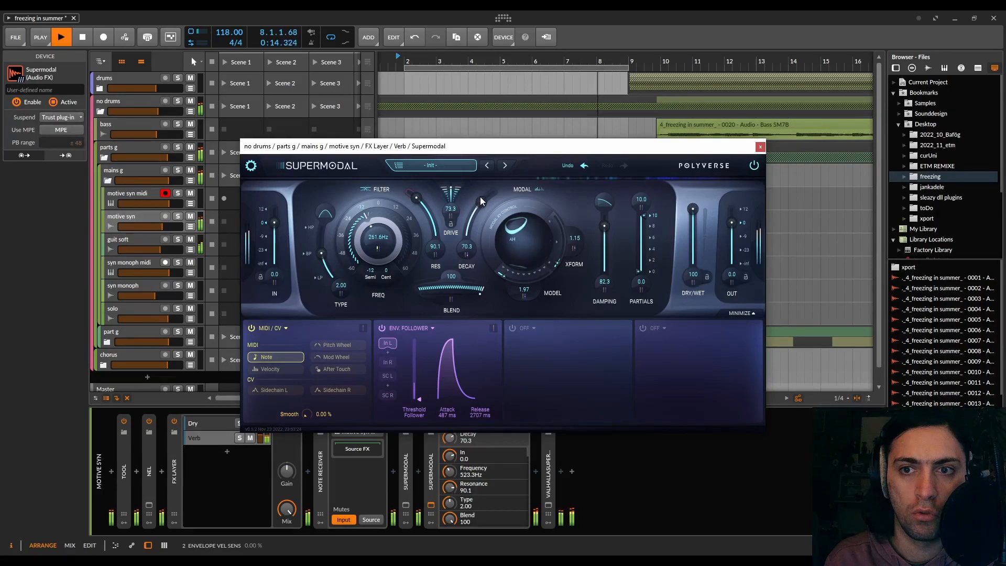
{"action": "left_click", "coordinate": [467, 254]}
{"action": "left_click_drag", "start_coordinate": [484, 293], "coordinate": [481, 309]}
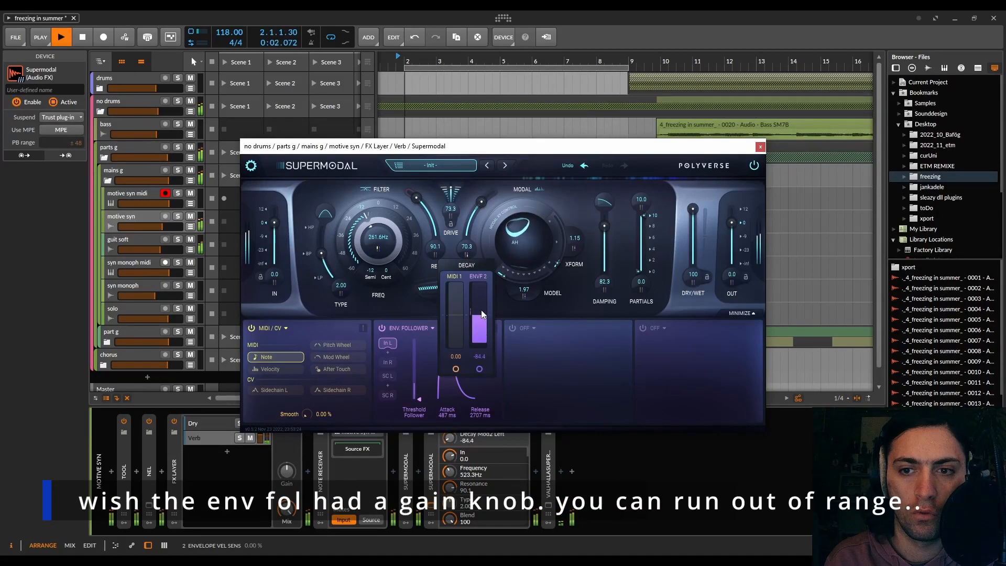
{"action": "left_click_drag", "start_coordinate": [479, 203], "coordinate": [479, 207]}
{"action": "left_click_drag", "start_coordinate": [604, 226], "coordinate": [601, 221]}
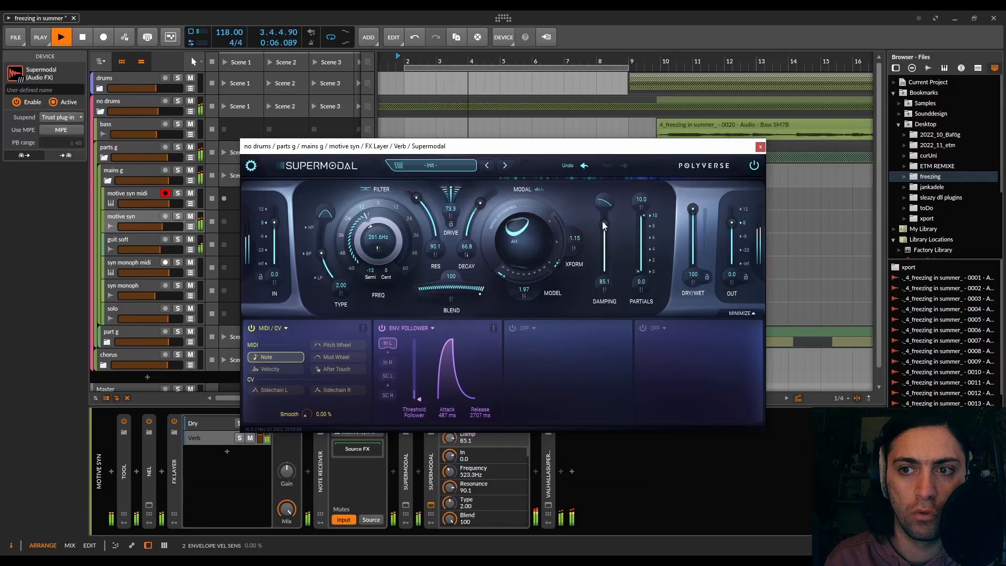
- Keep the blend at 100 and modulate it with the envelope follower by an amount of -59.4
{"action": "mouse_move", "coordinate": [471, 292]}
{"action": "left_mouse_down"}
{"action": "mouse_move", "coordinate": [425, 292]}
{"action": "mouse_move", "coordinate": [483, 287]}
{"action": "left_mouse_up"}
{"action": "mouse_move", "coordinate": [454, 298]}
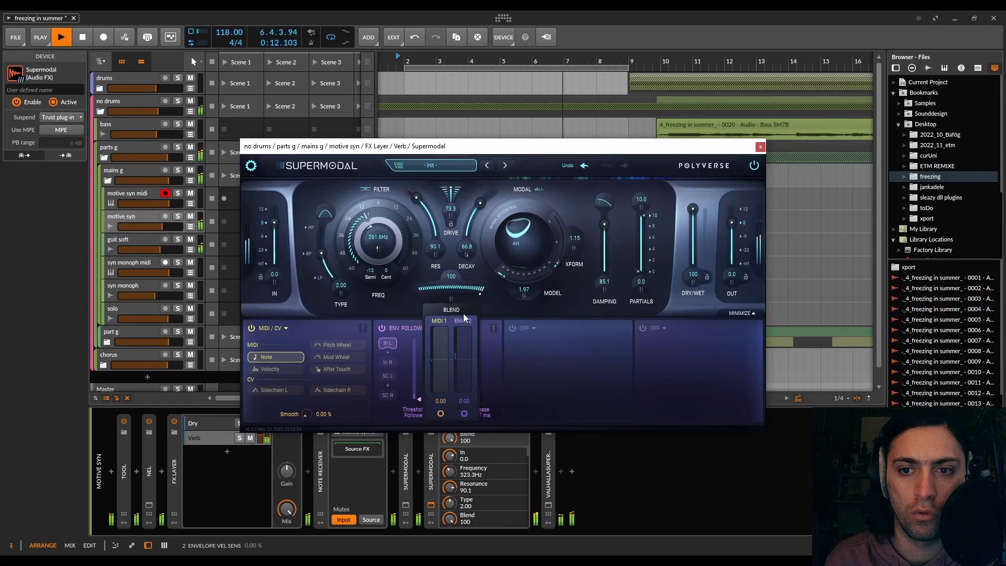
{"action": "left_click_drag", "start_coordinate": [467, 339], "coordinate": [465, 375]}
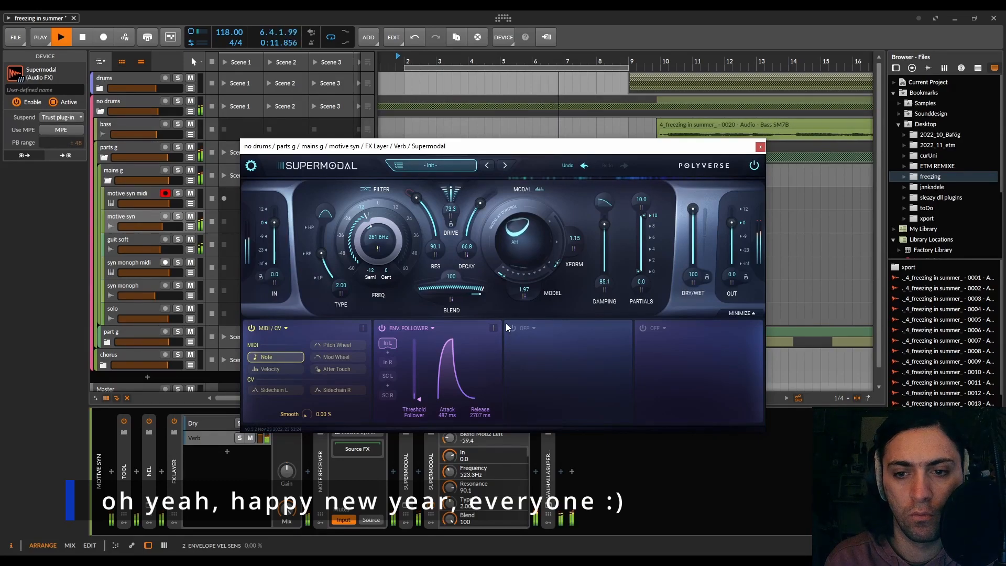
- Compare the reverb layer with Supermodal bypassed and enabled, stop playback and reopen the plug-in window
{"action": "left_click", "coordinate": [760, 147]}
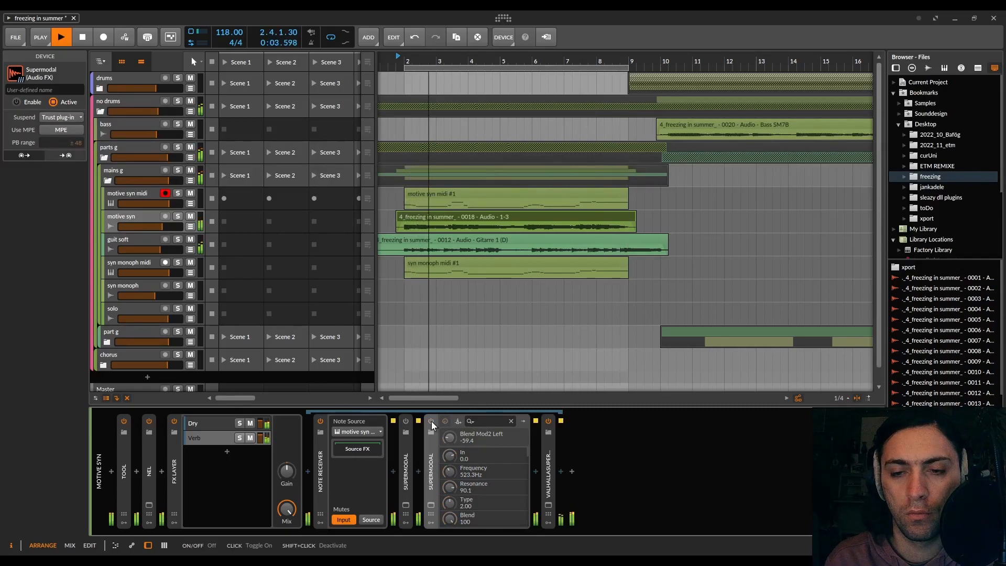
{"action": "left_click", "coordinate": [432, 420]}
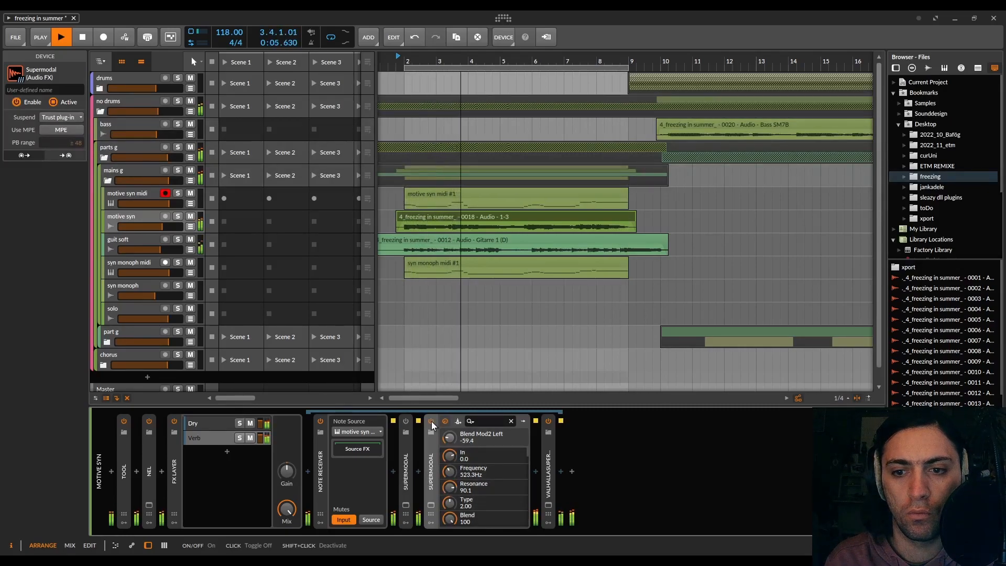
{"action": "key", "text": "space"}
{"action": "left_click", "coordinate": [431, 504]}
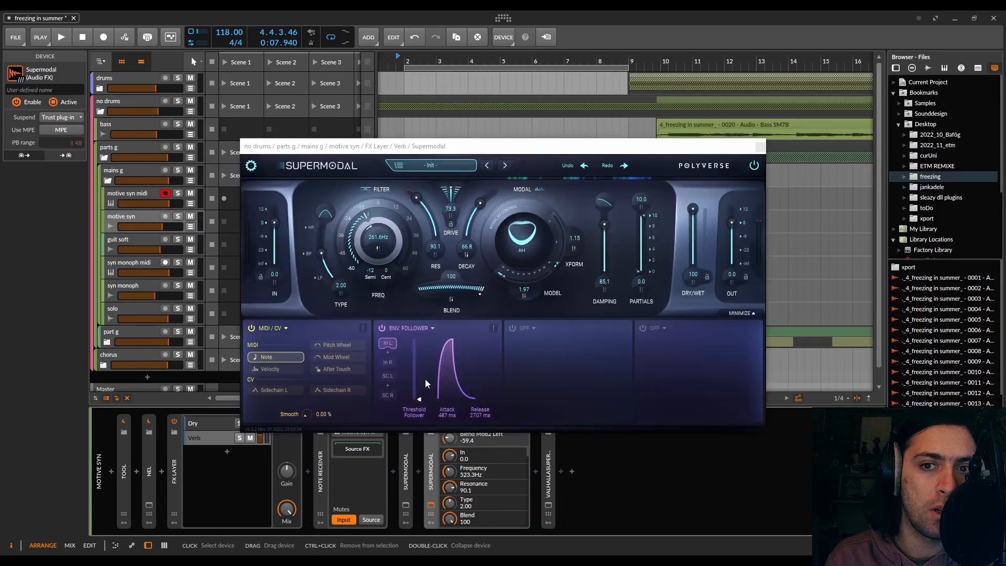